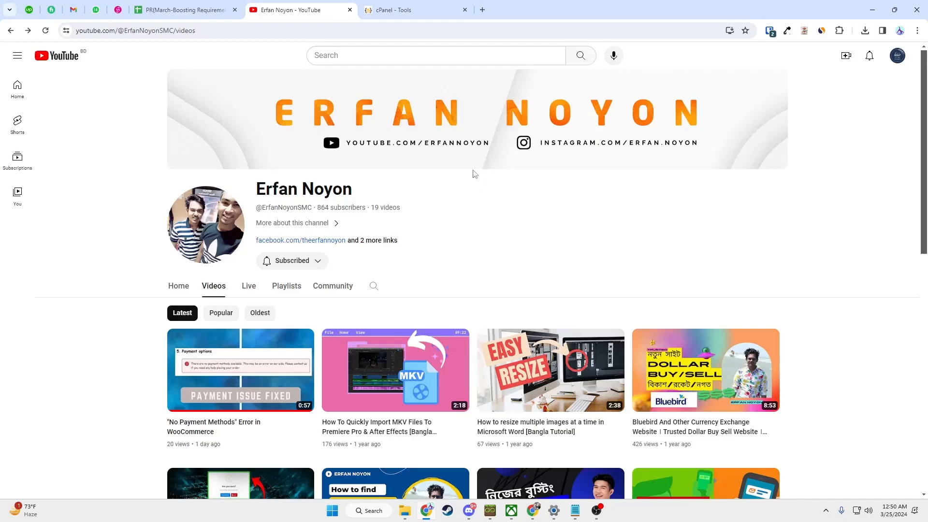
- Open a new browser tab beside the YouTube channel's videos page
left_click(482, 10)
- Go to wordpress.org and open the Get WordPress download page
type("wordpress.")
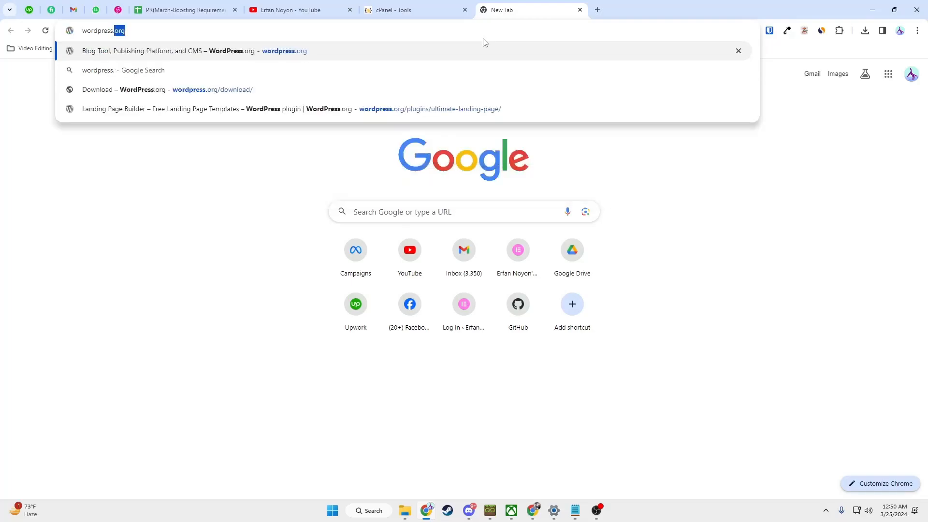
key("Return")
scroll(155, 257, "down", 3)
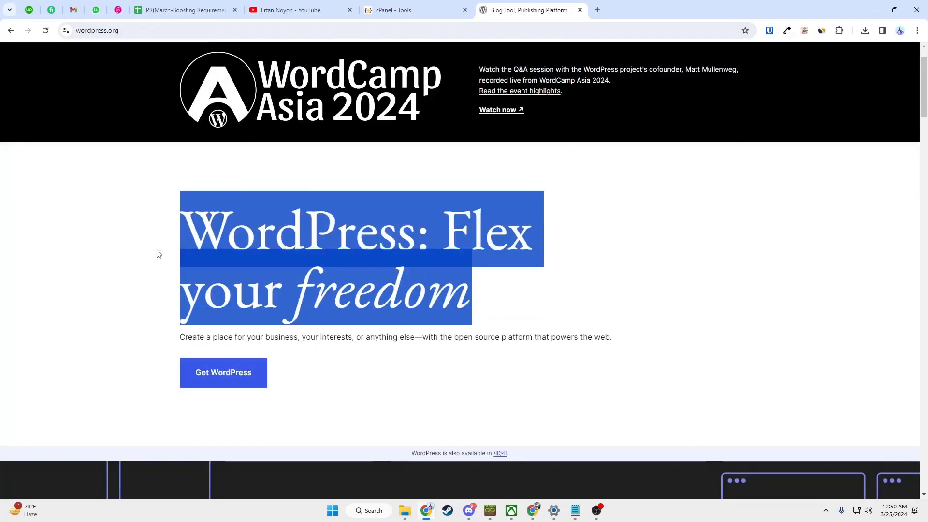
left_click(232, 286)
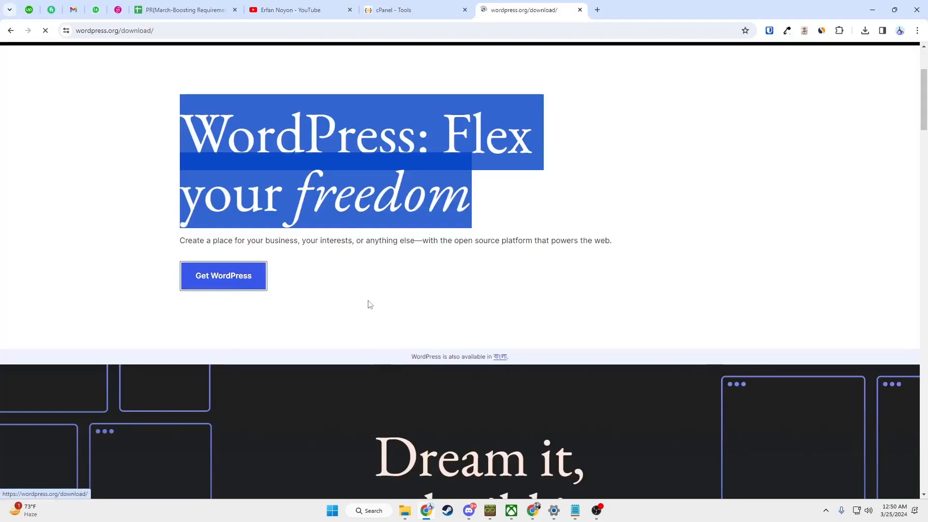
- Start the WordPress 6.4.3 download, cancel it, and close the WordPress tab
scroll(319, 266, "down", 2)
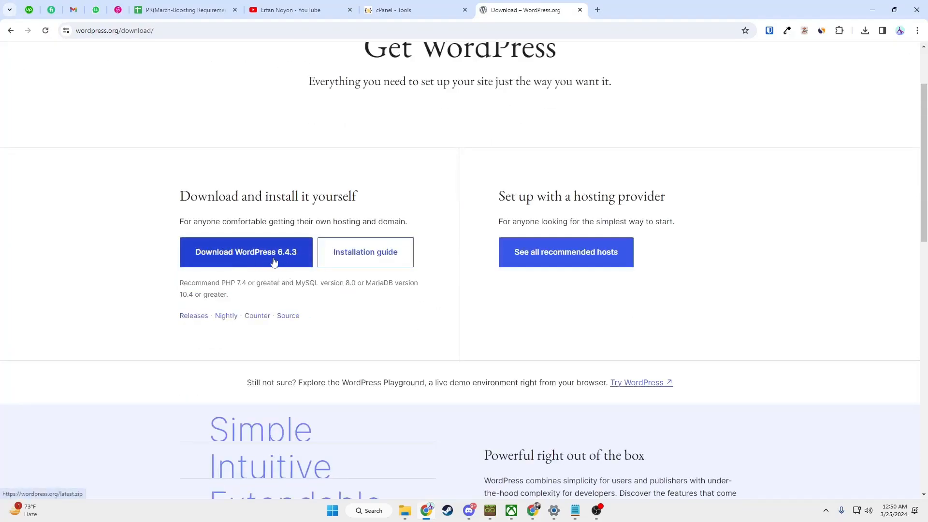
left_click(276, 260)
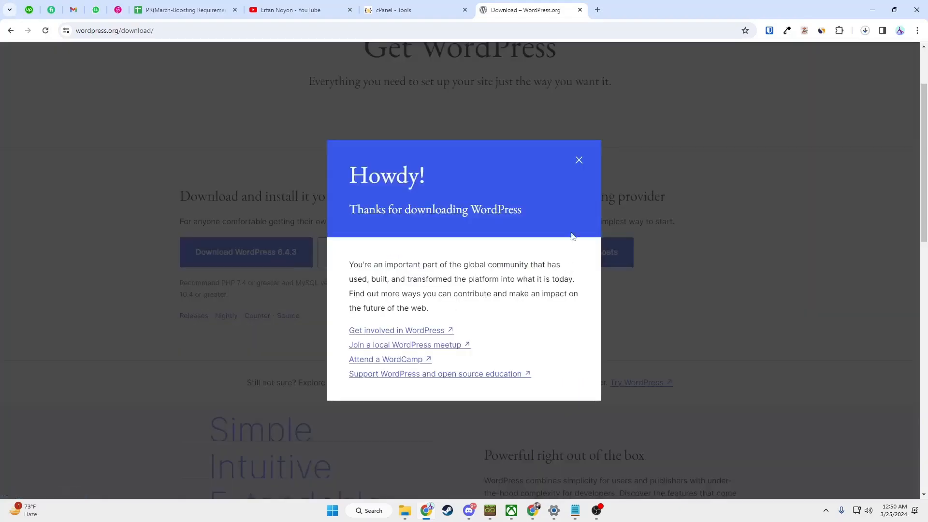
left_click(865, 31)
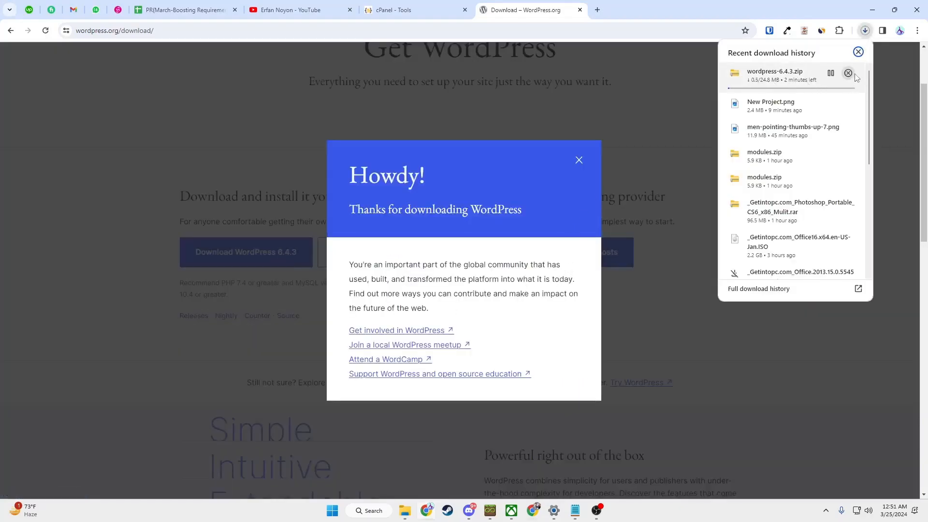
left_click(849, 74)
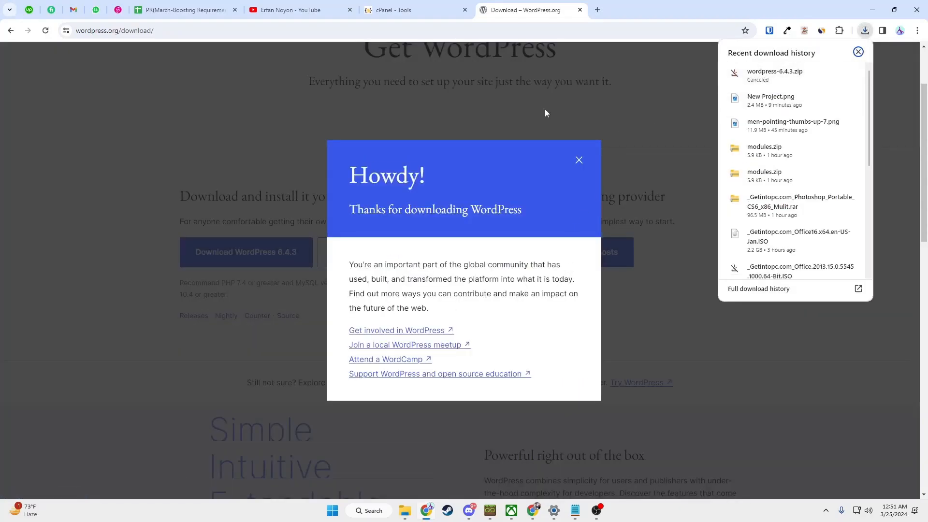
left_click(580, 10)
left_click(406, 9)
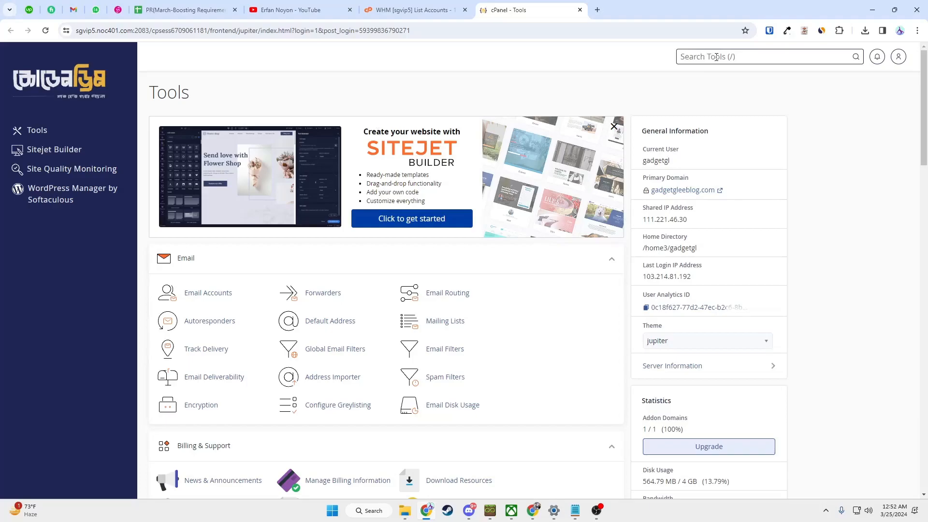
- Search cPanel tools for 'file' and open File Manager at the home directory
type("file")
left_click(682, 116)
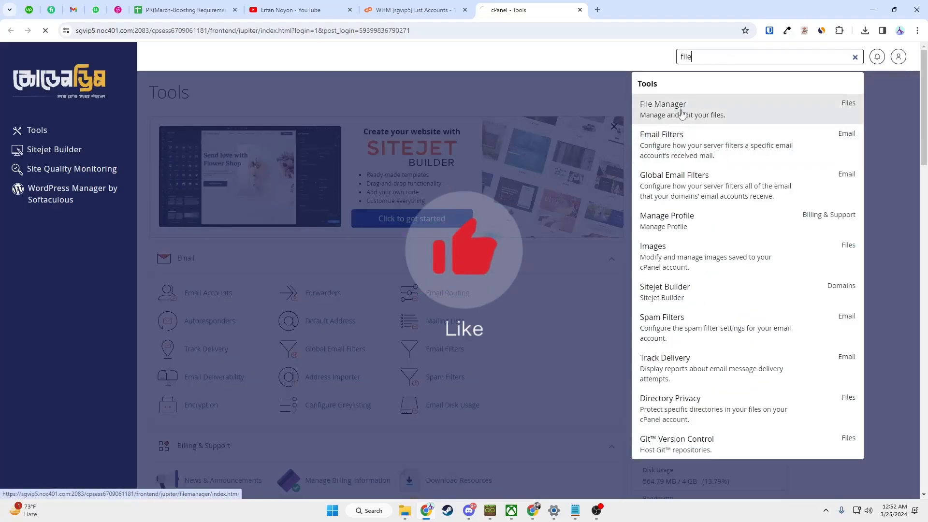
left_click(709, 59)
type("f")
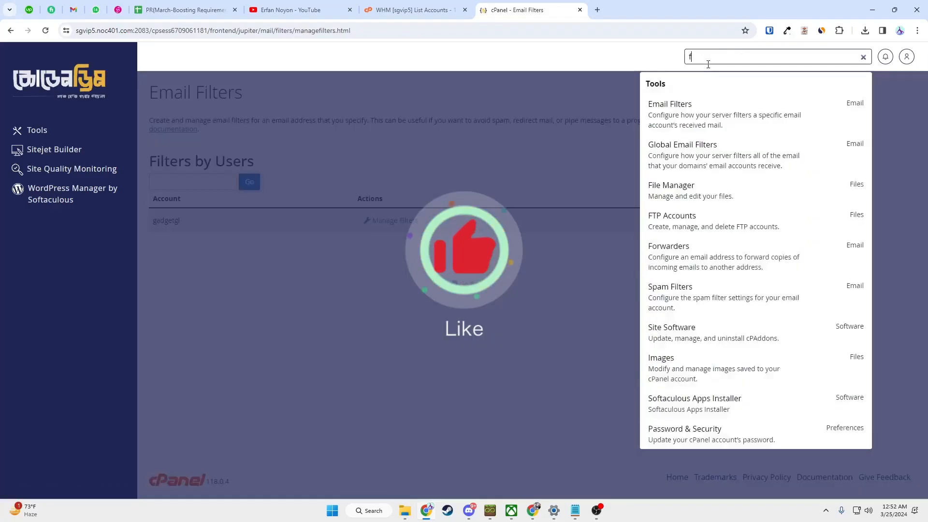
type("ile")
left_click(683, 115)
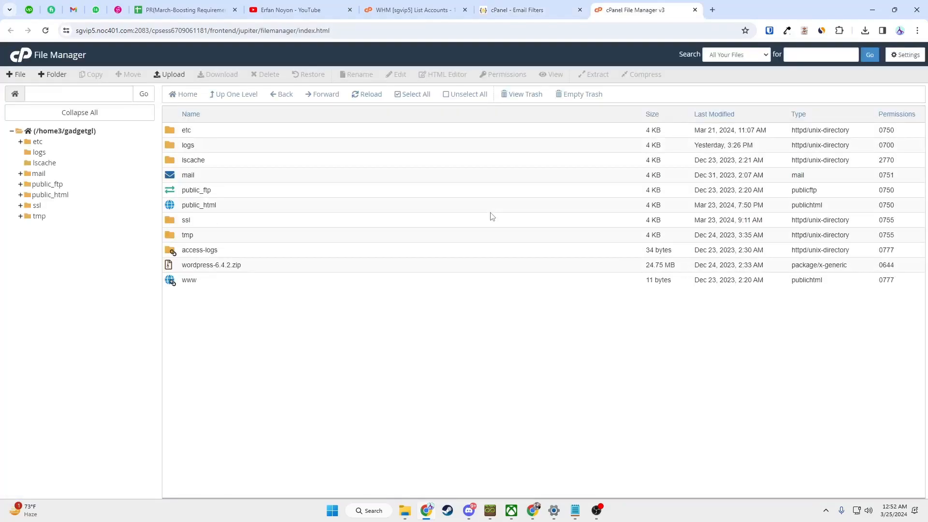
- Open public_html, then the empty erfannoyon.com folder inside it
double_click(242, 205)
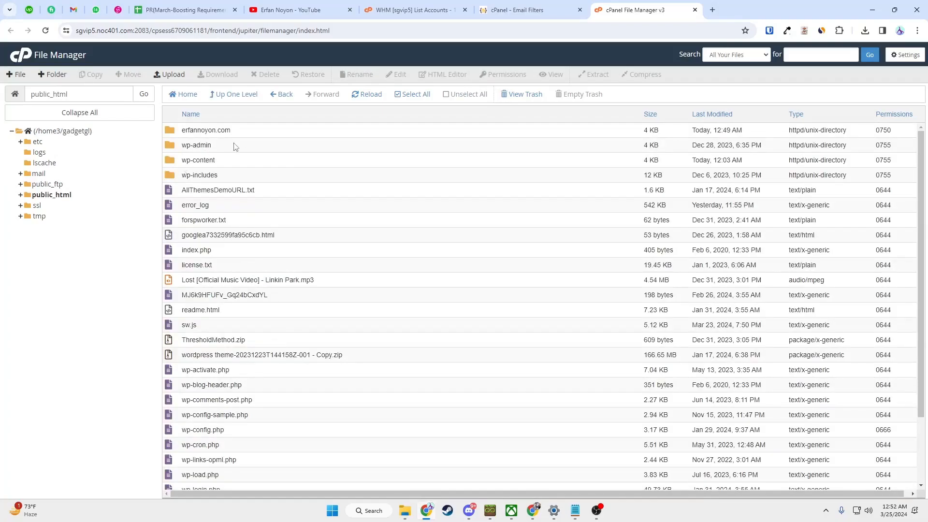
double_click(261, 132)
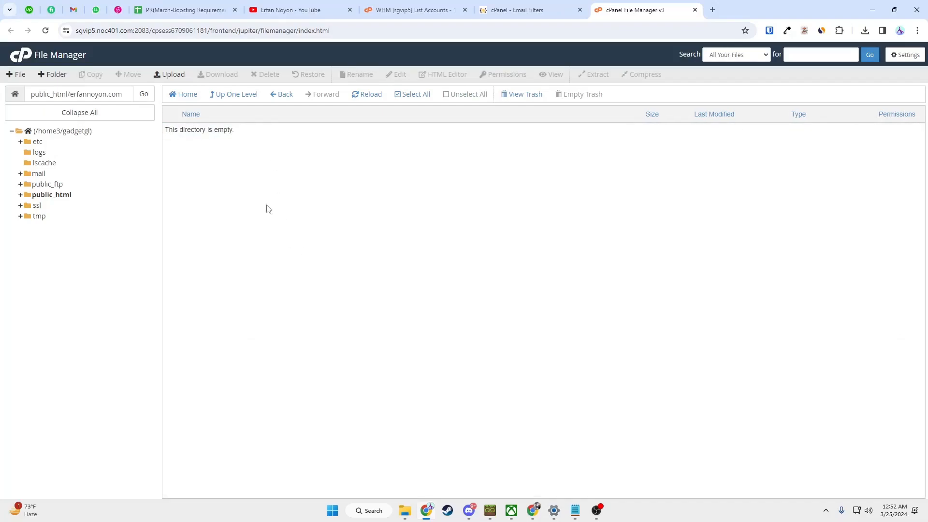
- Upload wordpress-6.4.3.zip from the desktop into erfannoyon.com, then return to File Manager
left_click(170, 74)
left_click(405, 510)
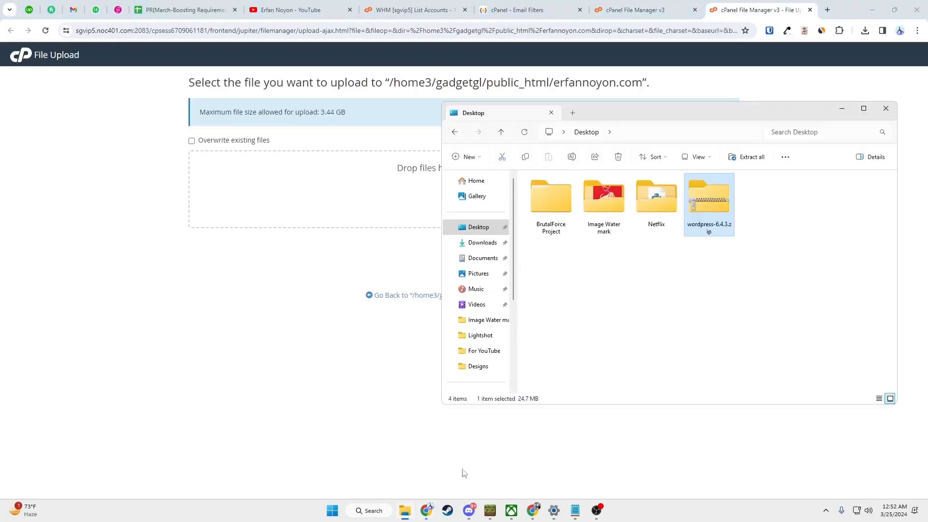
left_click_drag(705, 208, 416, 190)
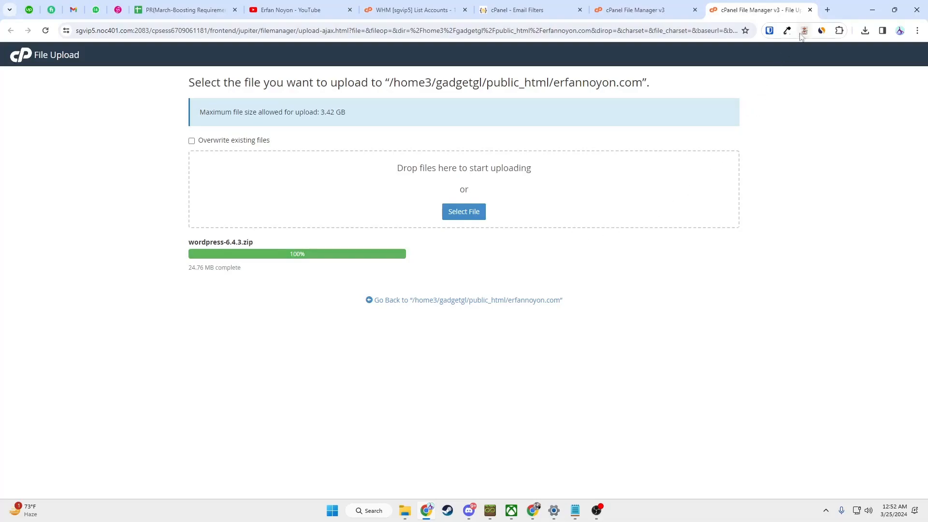
left_click(810, 10)
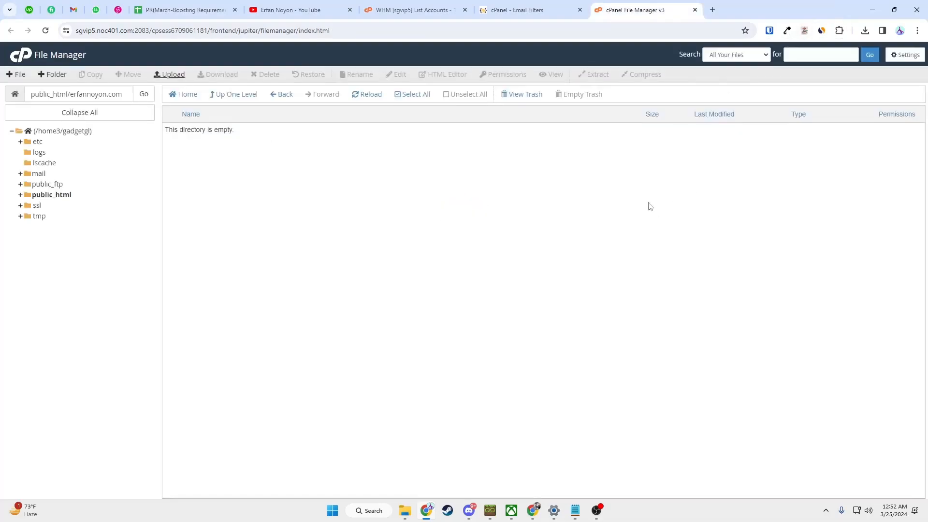
- Extract wordpress-6.4.3.zip into public_html/erfannoyon.com, producing a wordpress folder
left_click(143, 95)
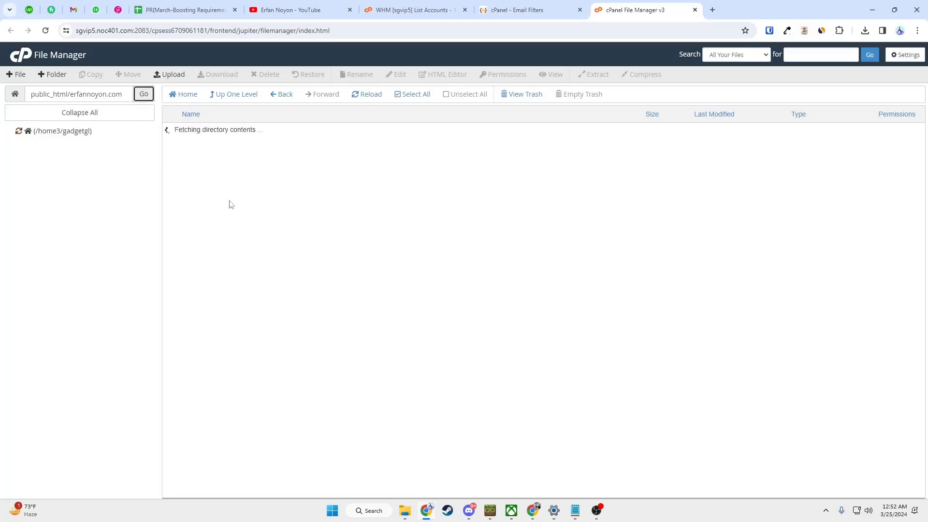
left_click(260, 136)
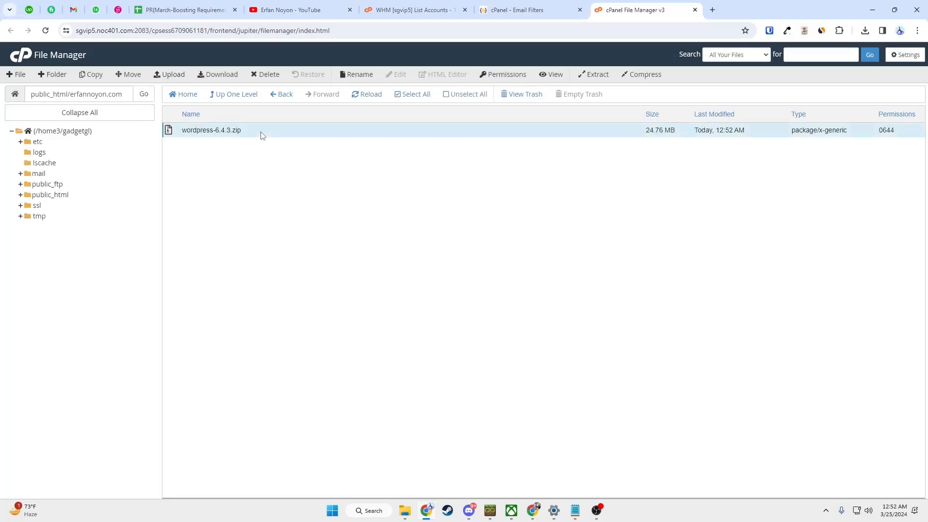
right_click(261, 134)
left_click(291, 240)
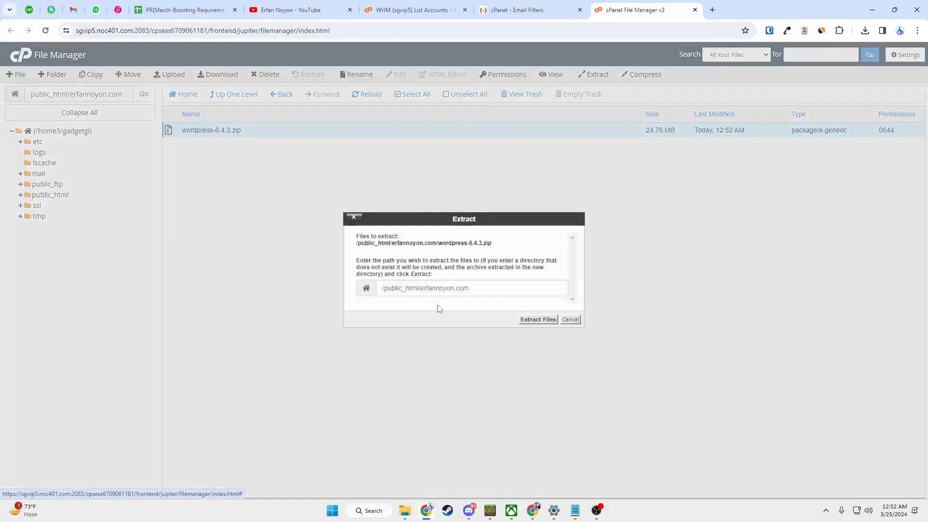
left_click_drag(420, 289, 371, 293)
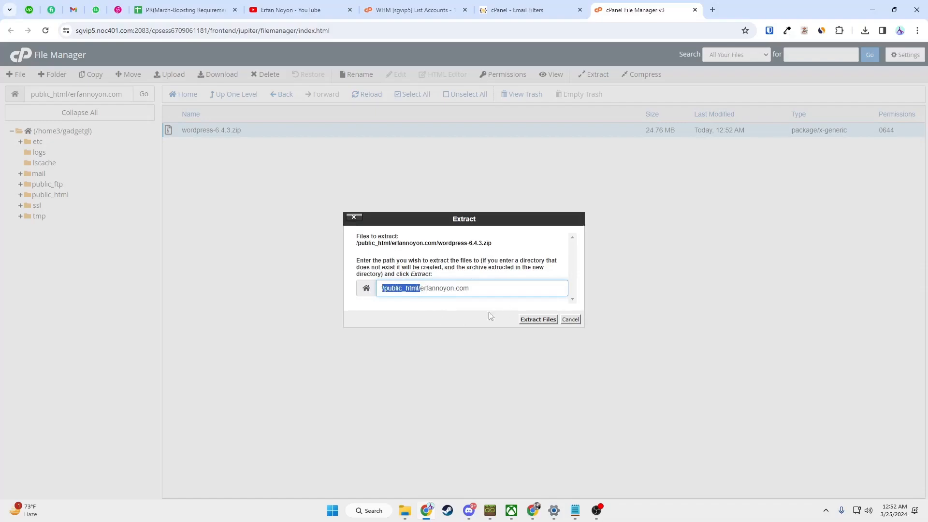
left_click_drag(482, 291, 422, 290)
left_click(538, 319)
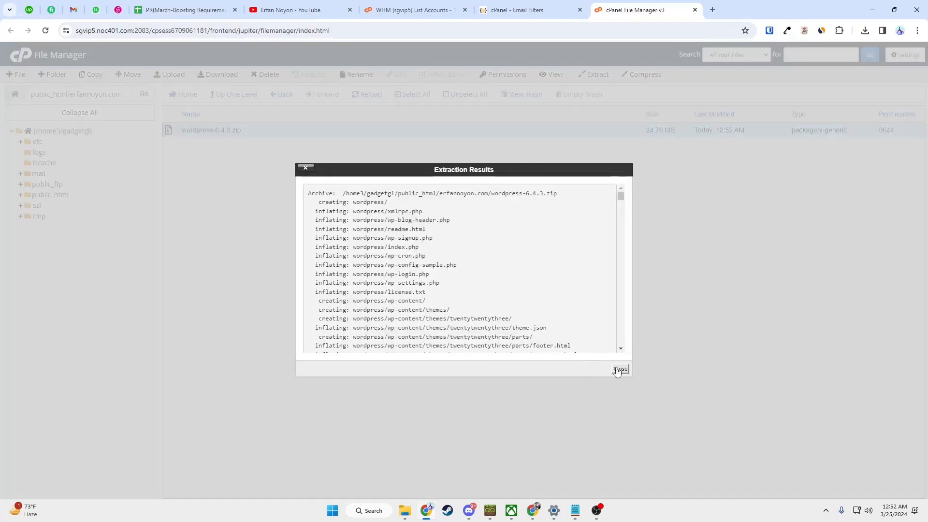
left_click(619, 370)
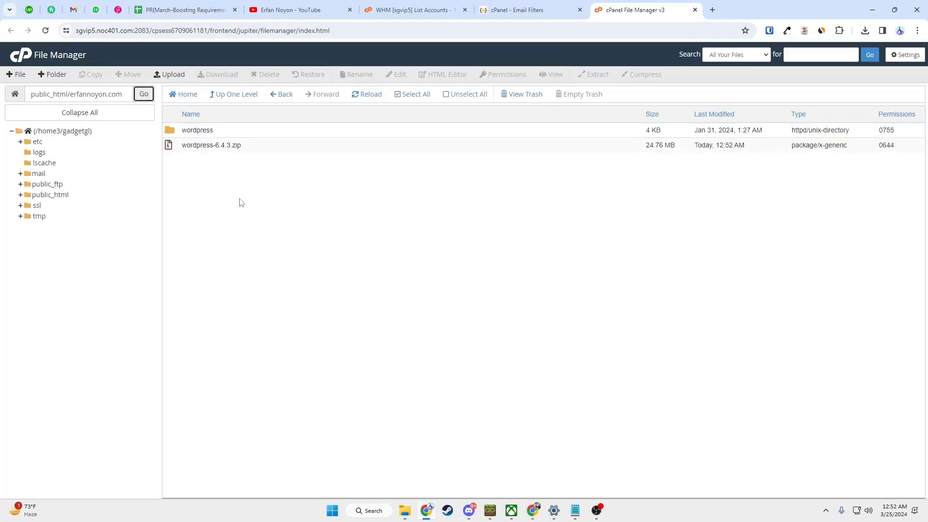
- Permanently delete wordpress-6.4.3.zip, skipping the trash
left_click(264, 147)
left_click(262, 74)
left_click(364, 273)
left_click(539, 300)
- Move all files from the wordpress folder, wp-admin through xmlrpc.php, into /public_html/erfannoyon.com/
double_click(237, 134)
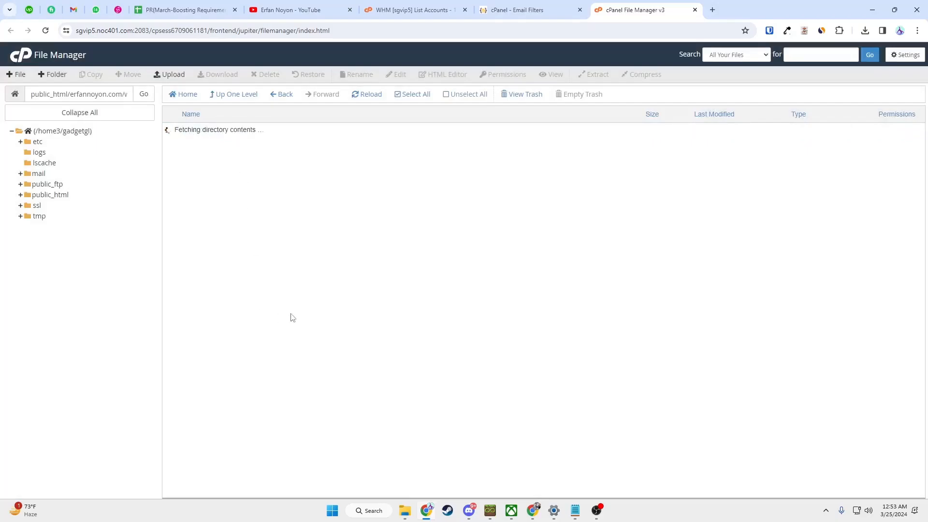
left_click(217, 135)
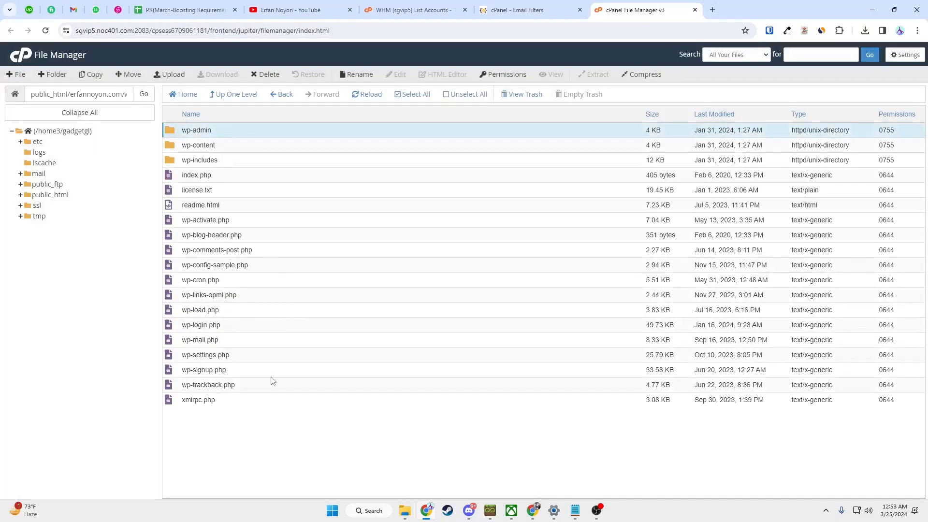
left_click(246, 405, "shift")
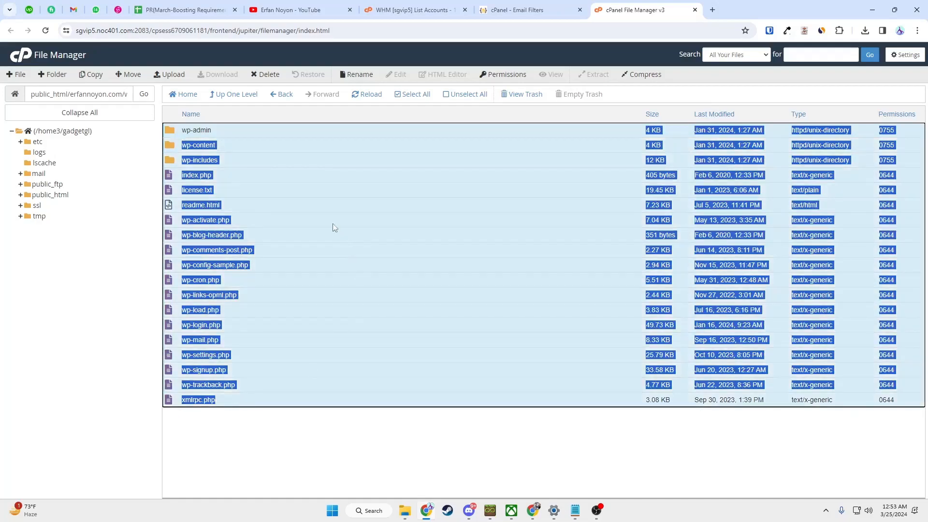
left_click(128, 74)
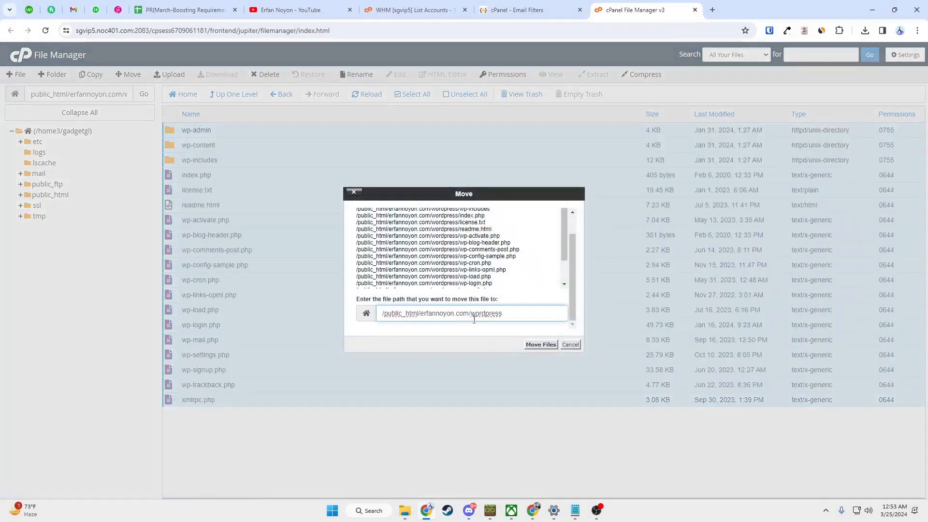
left_click_drag(472, 314, 526, 312)
key("BackSpace")
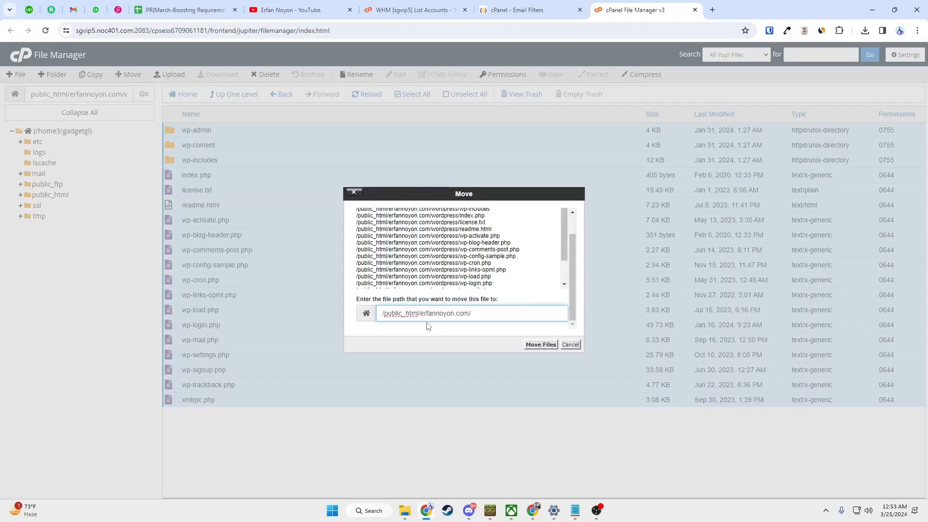
left_click(541, 345)
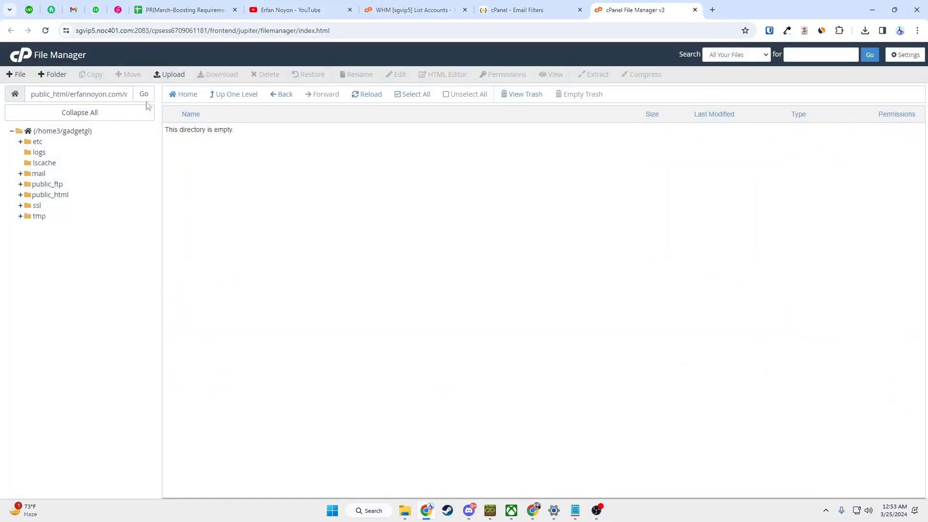
- Return to public_html/erfannoyon.com and permanently delete the empty wordpress folder
left_click(285, 95)
double_click(123, 95)
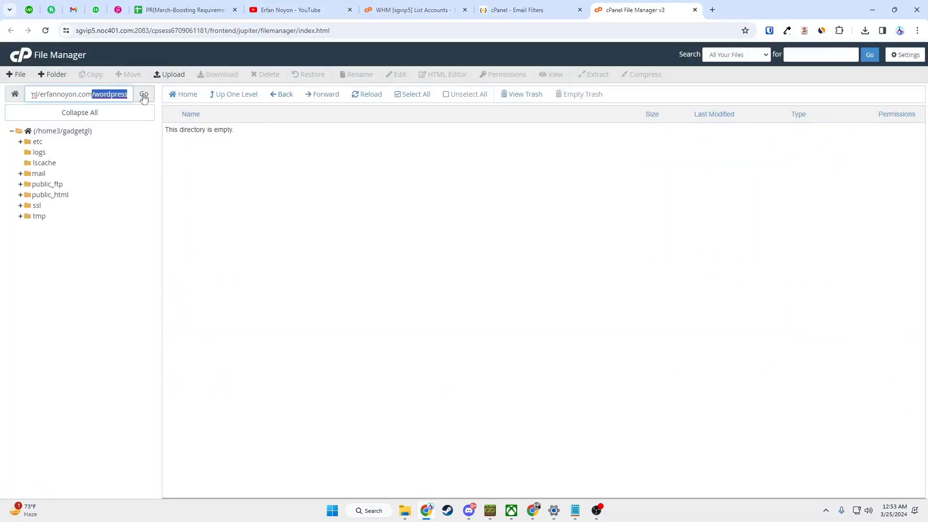
triple_click(119, 95)
left_click(101, 101)
key("BackSpace")
key("BackSpace")
key("BackSpace")
key("BackSpace")
key("BackSpace")
key("BackSpace")
key("BackSpace")
key("BackSpace")
key("BackSpace")
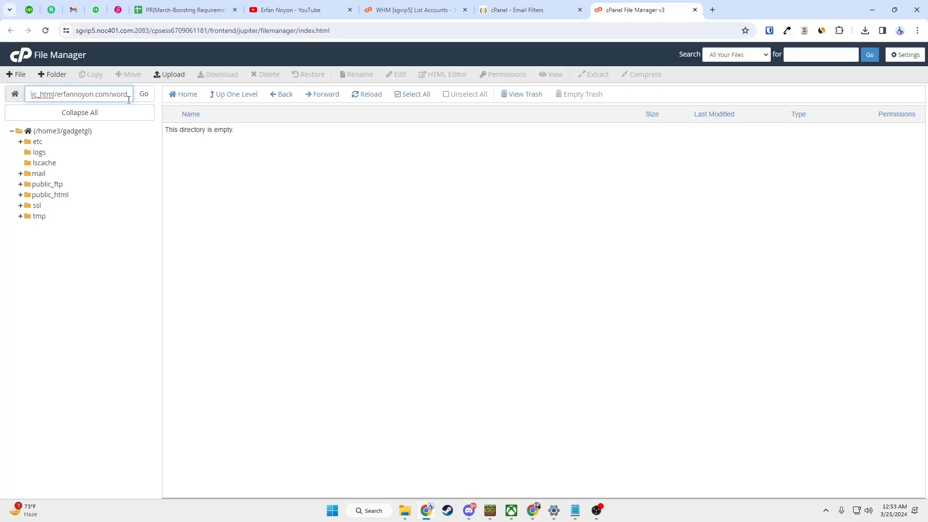
left_click(143, 95)
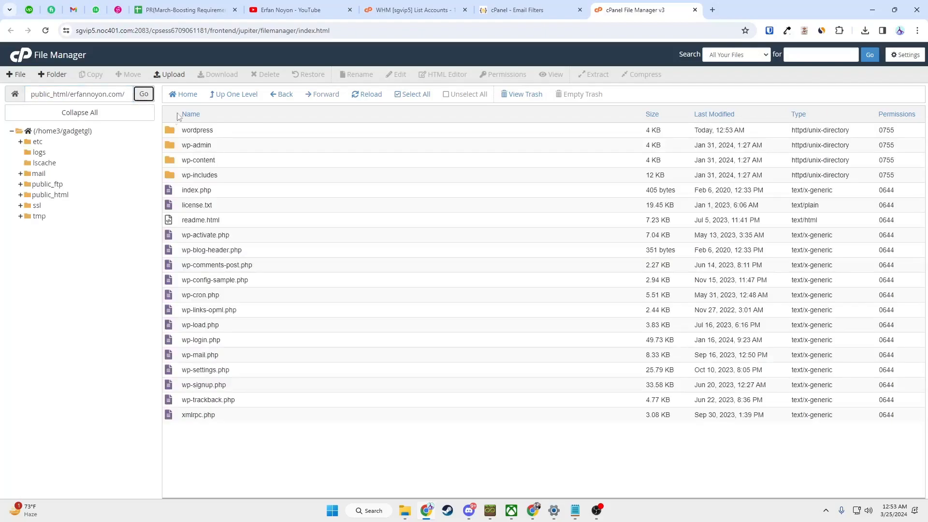
left_click(240, 133)
left_click(266, 74)
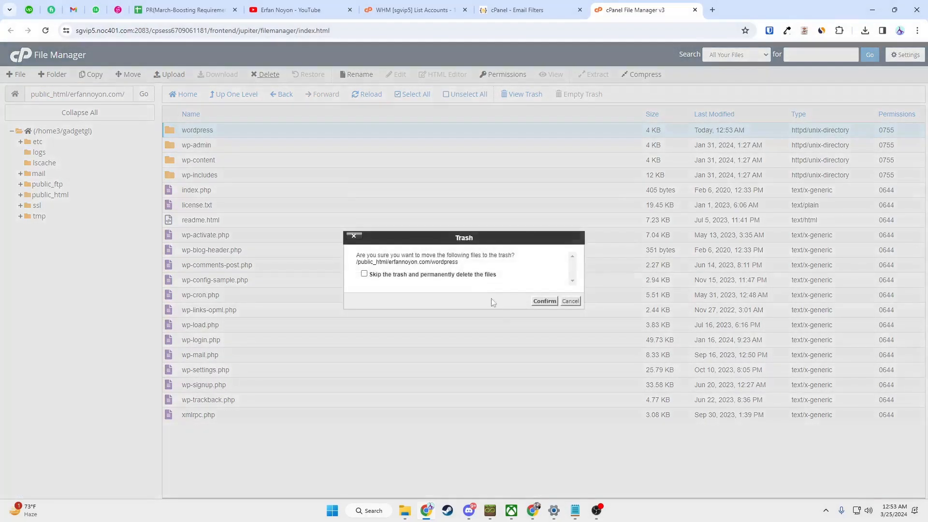
left_click(407, 274)
left_click(544, 301)
- Load erfannoyon.com in a new tab to confirm the WordPress setup page appears
key("ctrl+t")
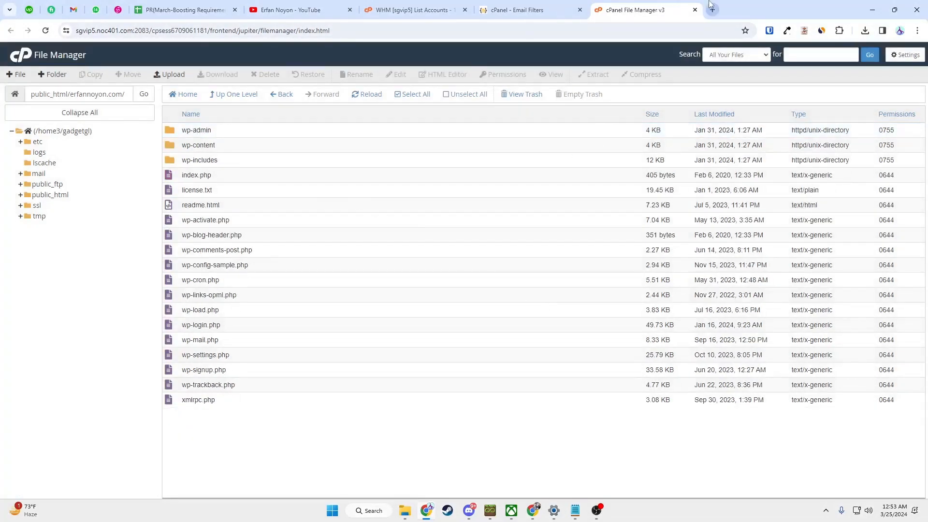
type("erf")
key("Return")
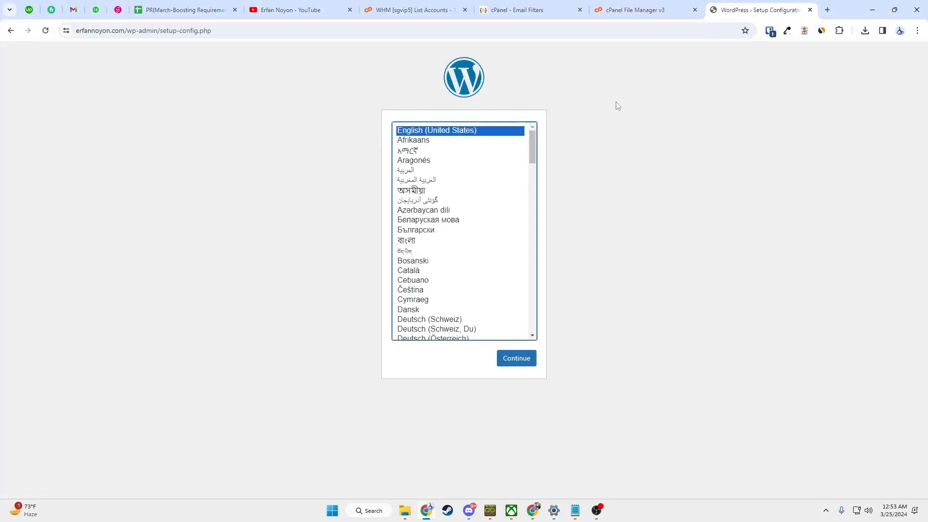
left_click(645, 10)
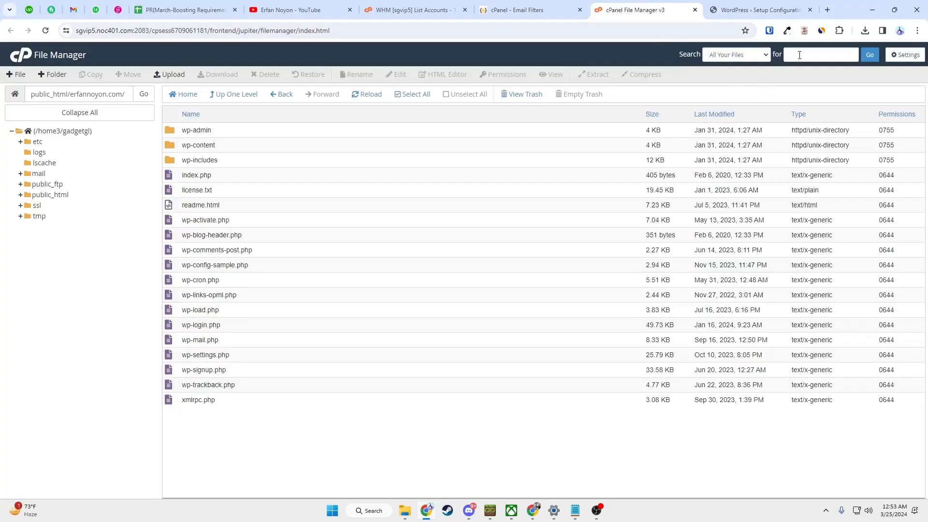
- Create the MySQL database gadgetgl_erfanmain via MySQL Databases and copy its name
left_click(529, 10)
left_click(617, 132)
left_click(716, 55)
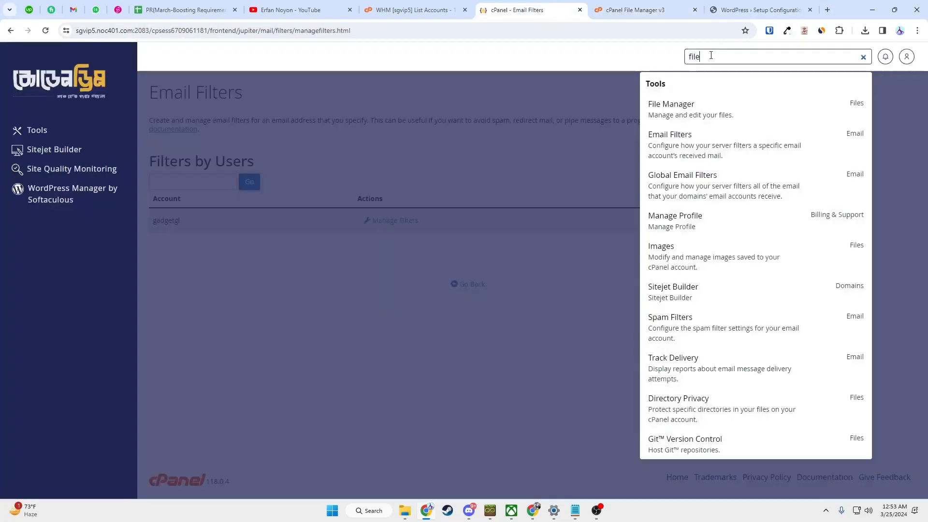
key("BackSpace")
key("BackSpace")
key("BackSpace")
key("BackSpace")
type("database")
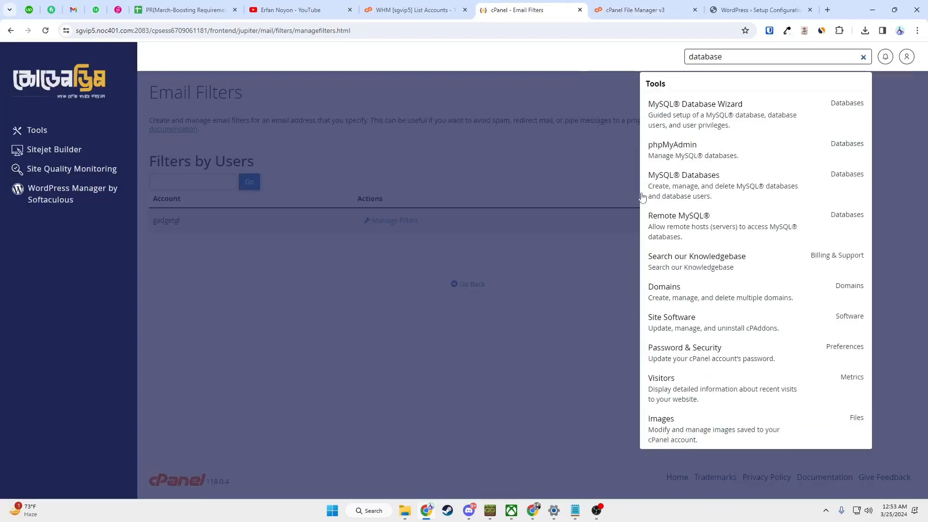
left_click(680, 192)
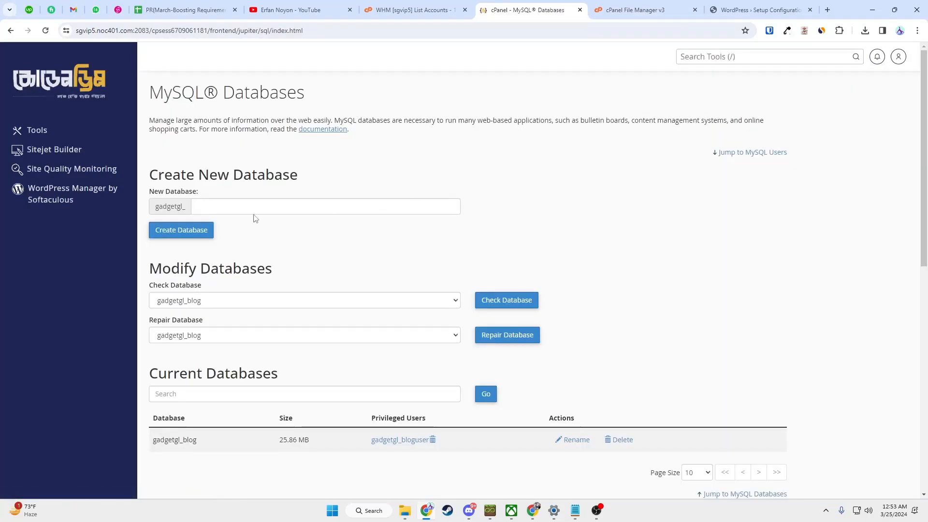
left_click(258, 209)
type("erfanmain")
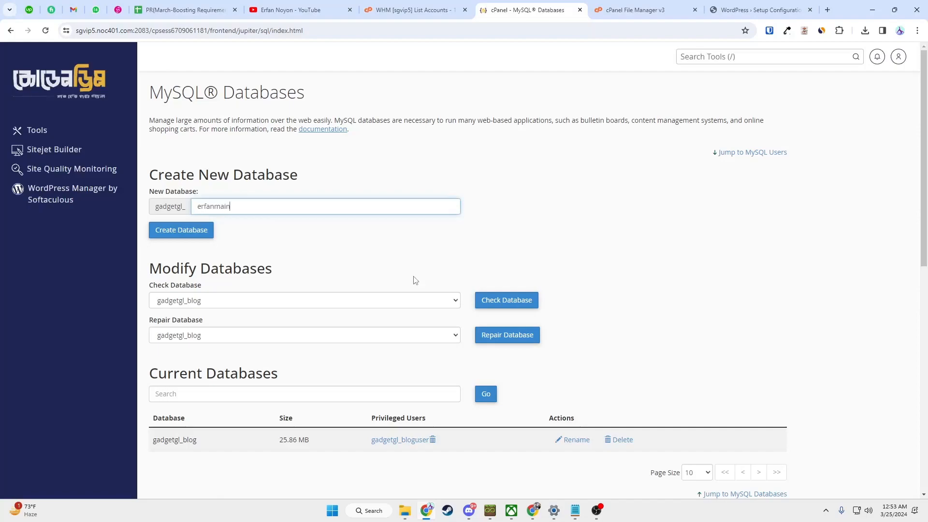
left_click(203, 233)
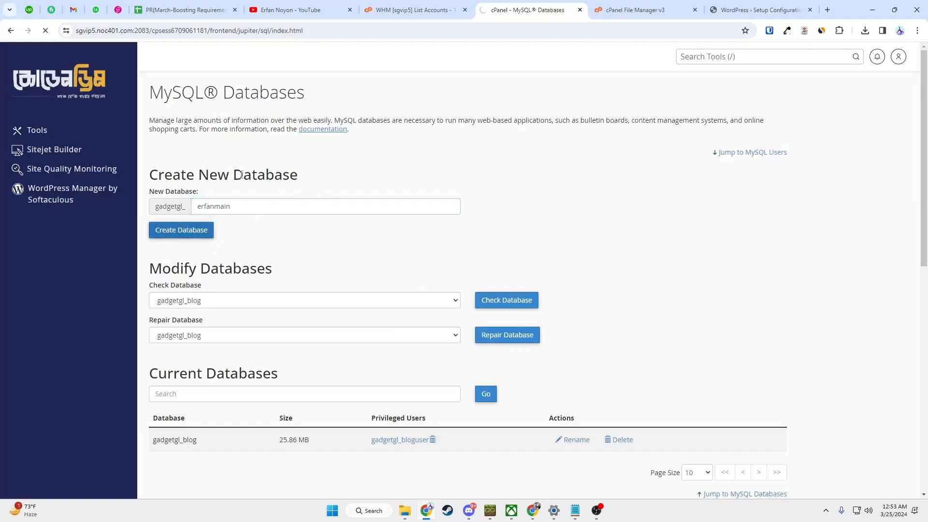
double_click(272, 125)
key("ctrl+c")
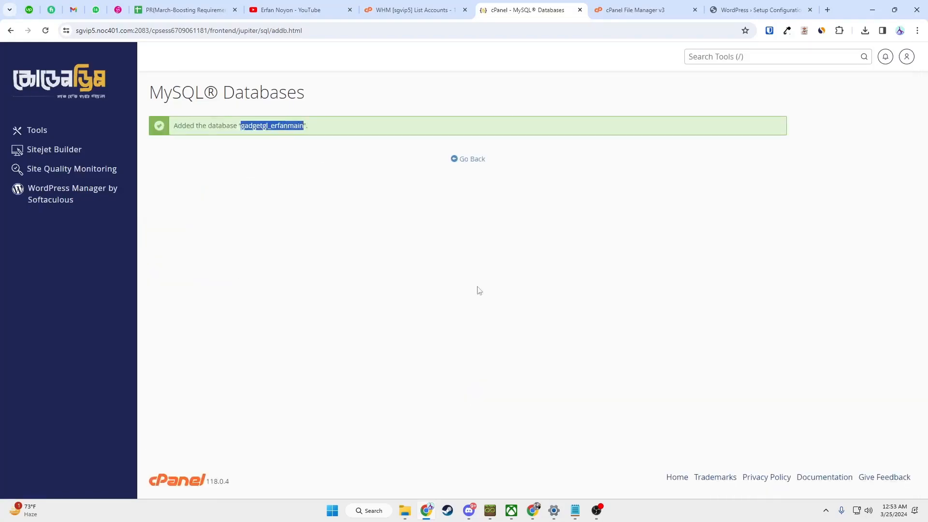
left_click(574, 512)
- Record 'database: gadgetgl_erfanmain' in Notepad
type("database:")
key("ctrl+v")
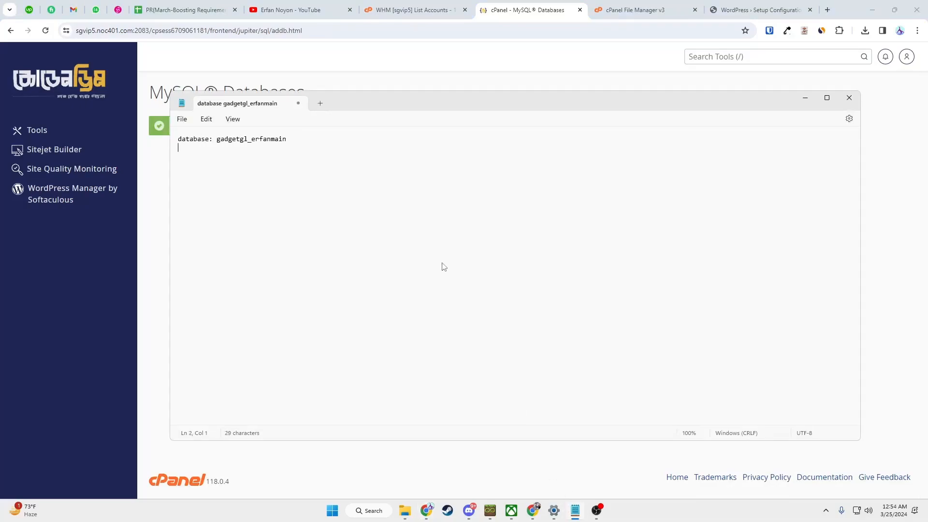
key("alt+Tab")
- Reopen MySQL Databases in cPanel and go to the Add New User username field
left_click(472, 161)
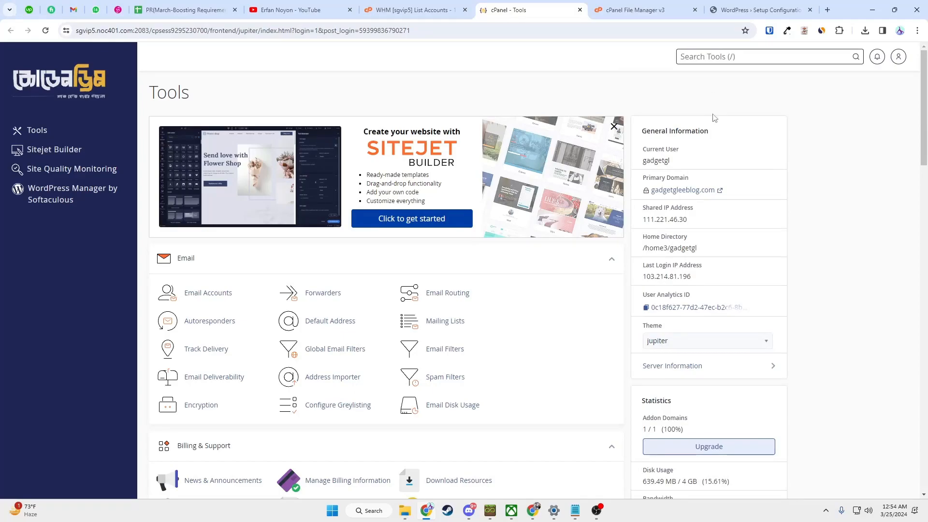
type("database")
left_click(688, 150)
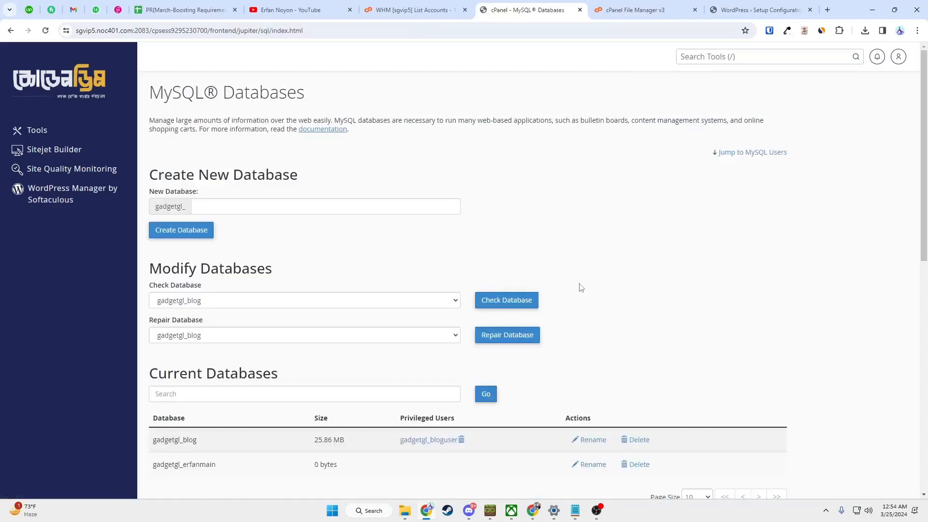
scroll(398, 306, "down", 9)
left_click(236, 160)
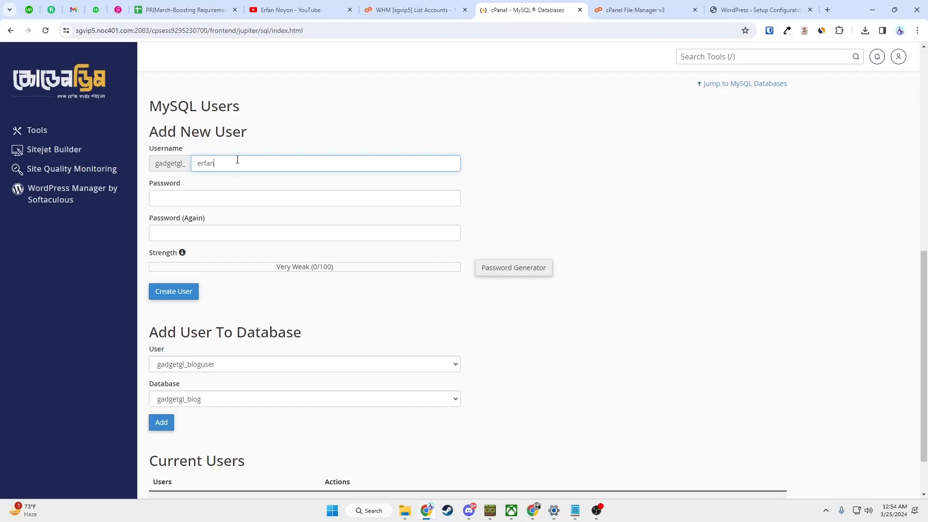
- Create the MySQL database user with a generated strong password
left_click(505, 266)
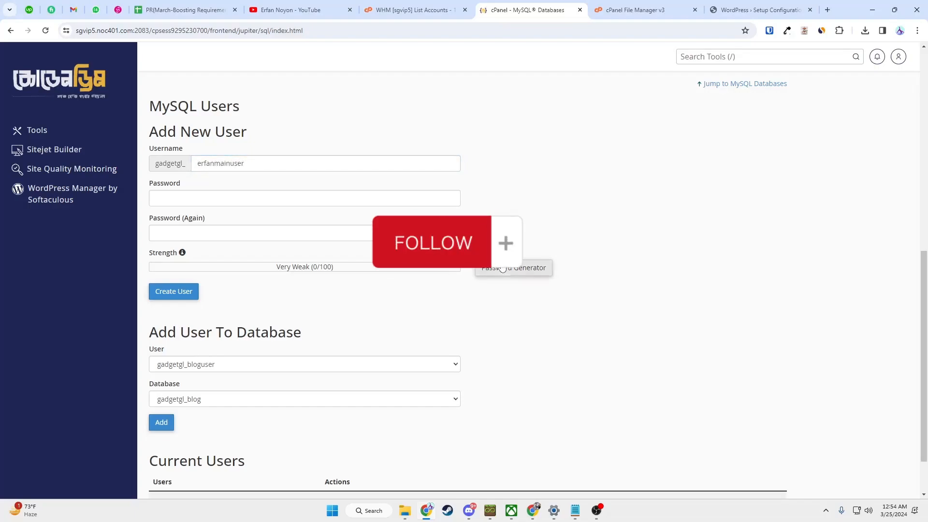
left_click(389, 296)
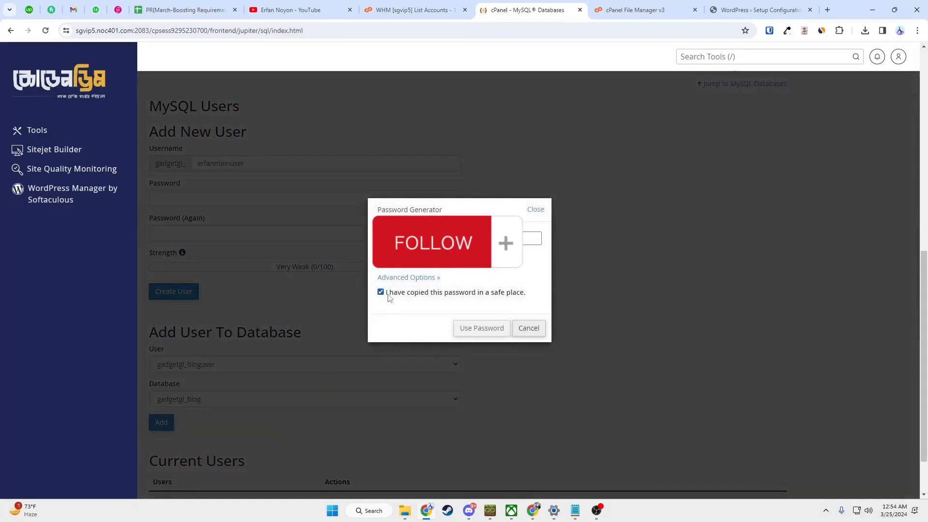
left_click(473, 329)
left_click(178, 292)
- Add a 'Database user:' line to the notes with the new username copied from cPanel
left_click(575, 509)
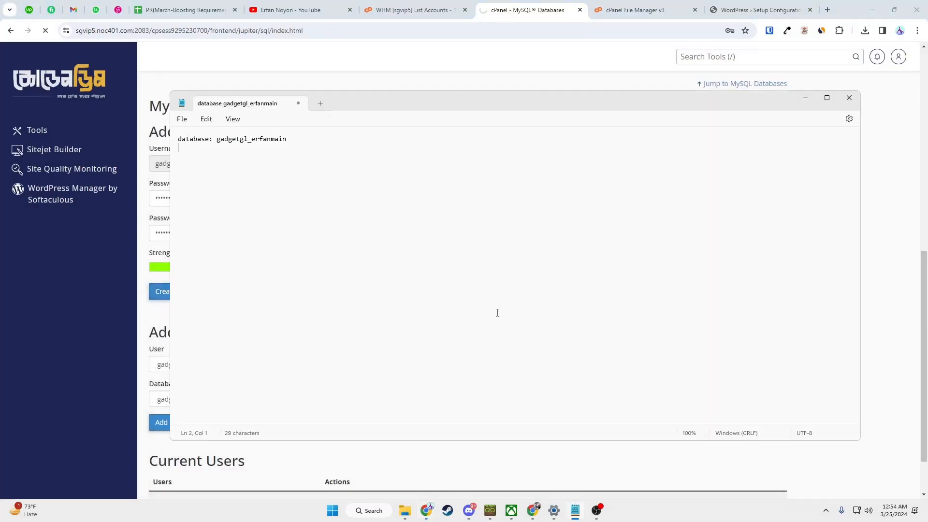
key("ctrl+v")
key("Return")
type("D")
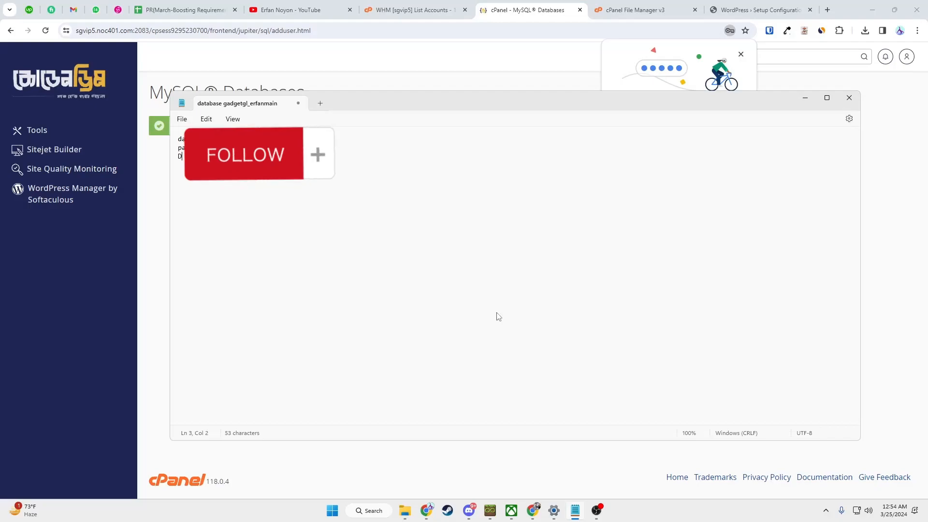
type("atabase user:")
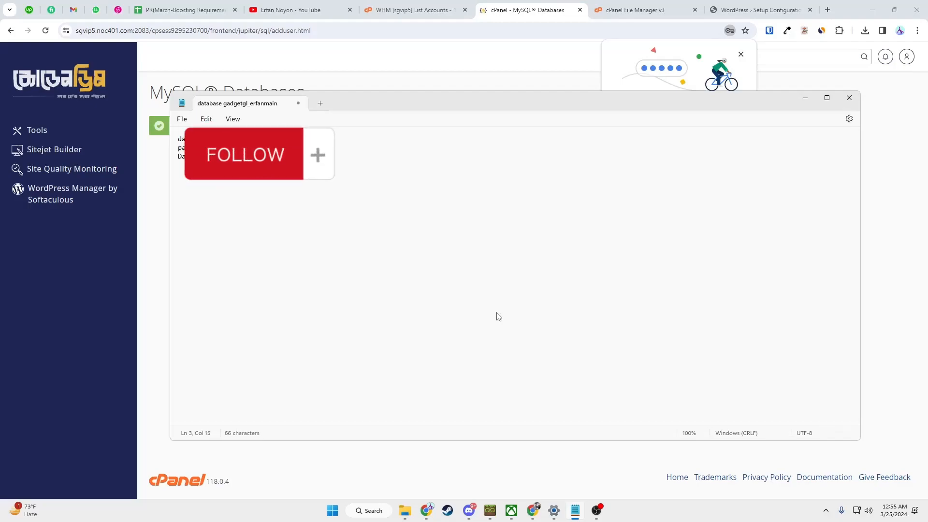
key("alt+Tab")
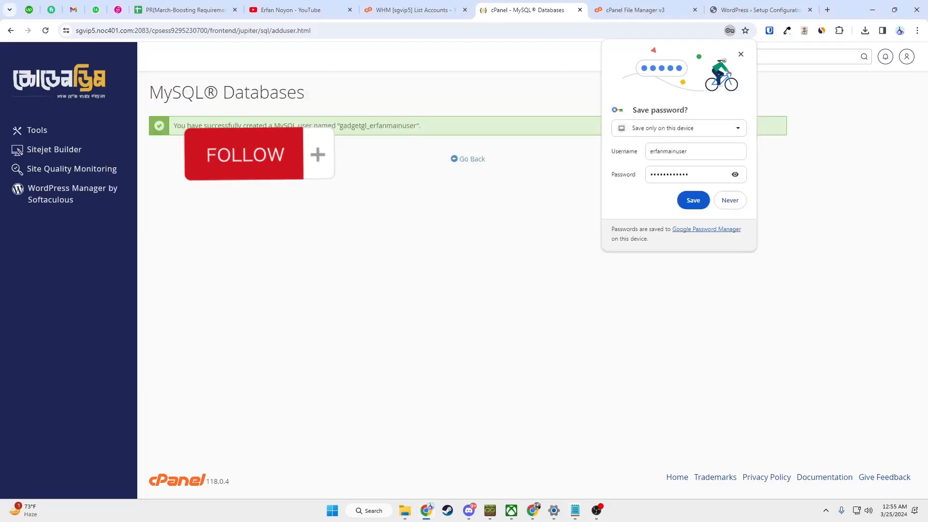
double_click(385, 125)
right_click(386, 126)
left_click(392, 136)
key("alt+Tab")
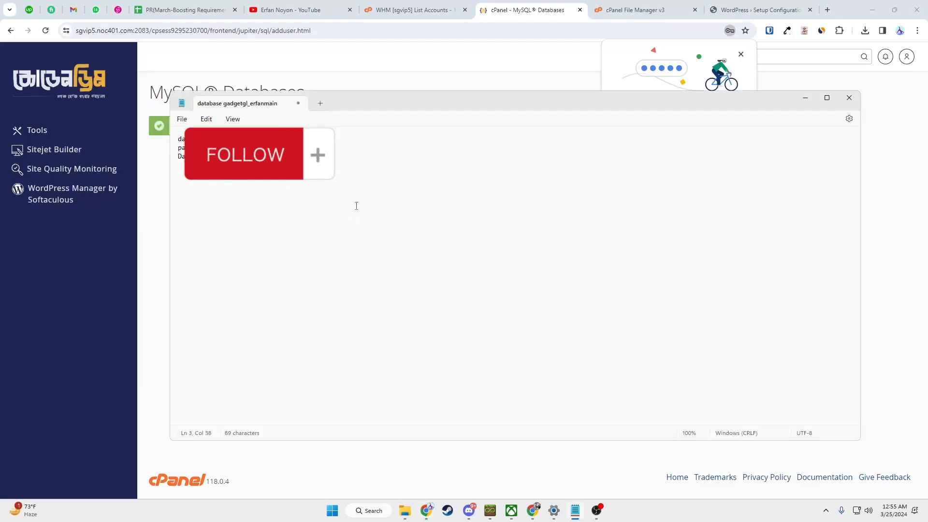
key("alt+Tab")
- Return to the MySQL Databases page and save the user's password in the browser
left_click(470, 159)
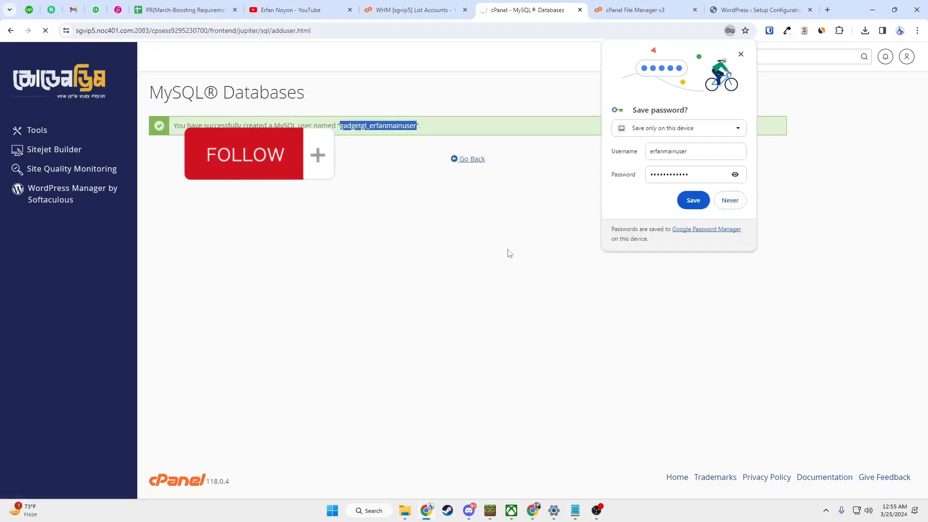
left_click(692, 200)
scroll(503, 270, "down", 1)
- Add the new database user to the gadgetgl_erfanmain database
key("alt+Tab")
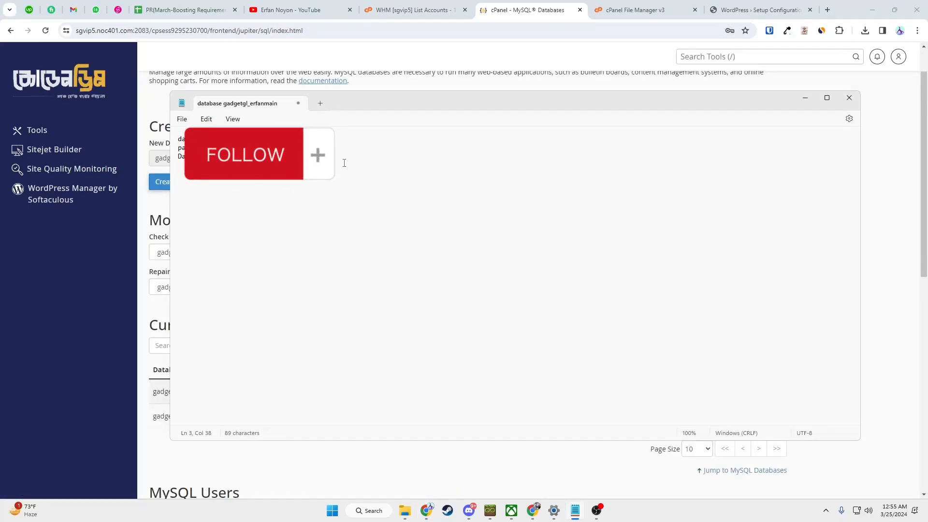
key("alt+Tab")
scroll(364, 175, "down", 8)
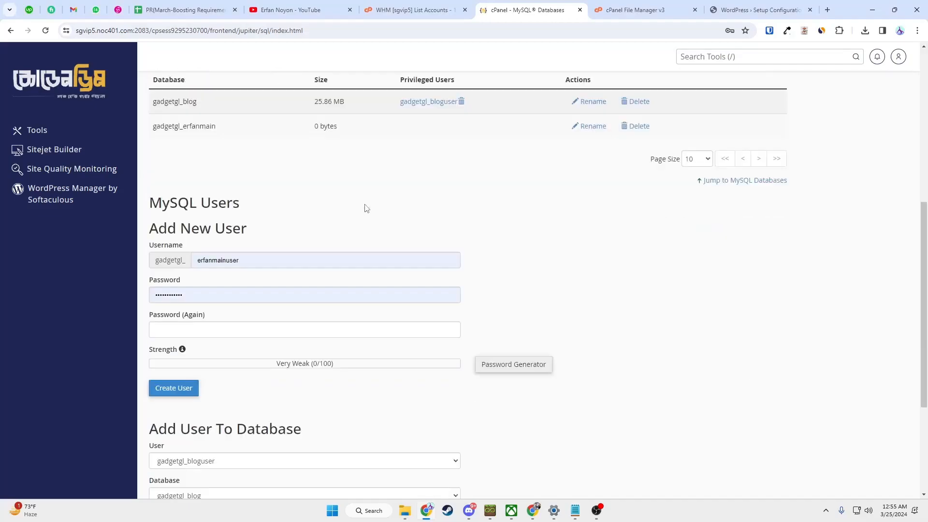
left_click(226, 278)
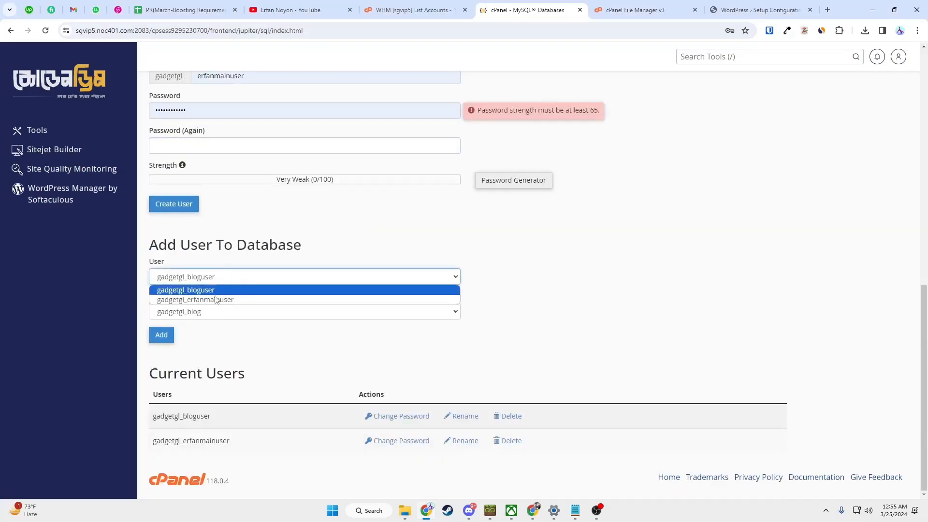
left_click(216, 298)
left_click(251, 313)
left_click(220, 335)
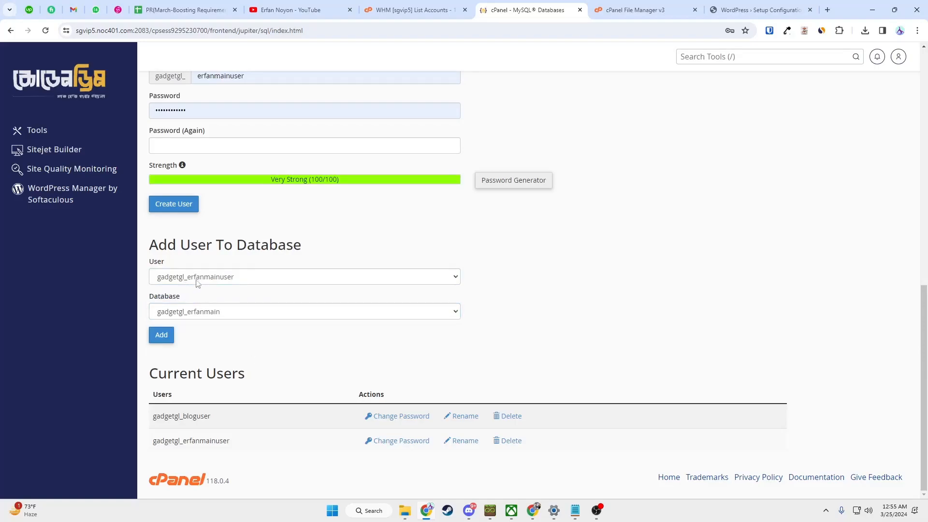
left_click(160, 334)
- Grant the user ALL PRIVILEGES on gadgetgl_erfanmain and save the changes
left_click(156, 178)
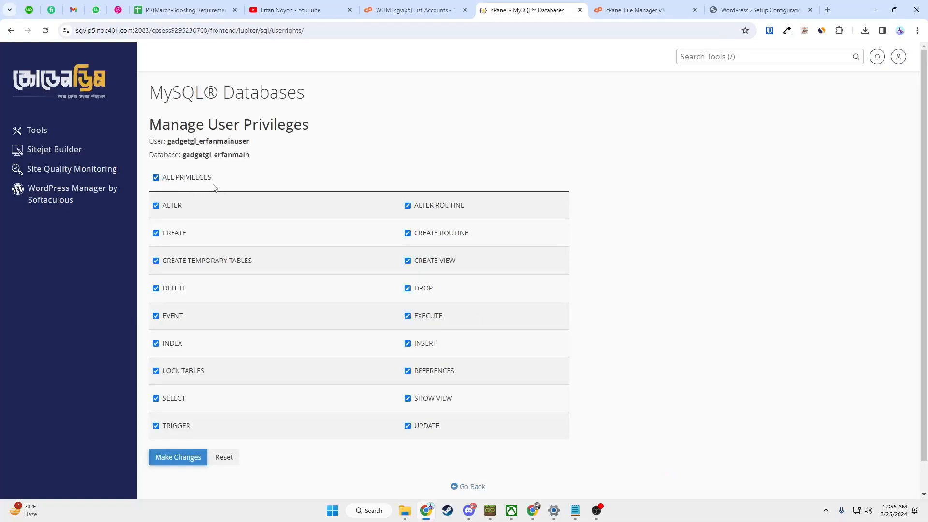
left_click(196, 458)
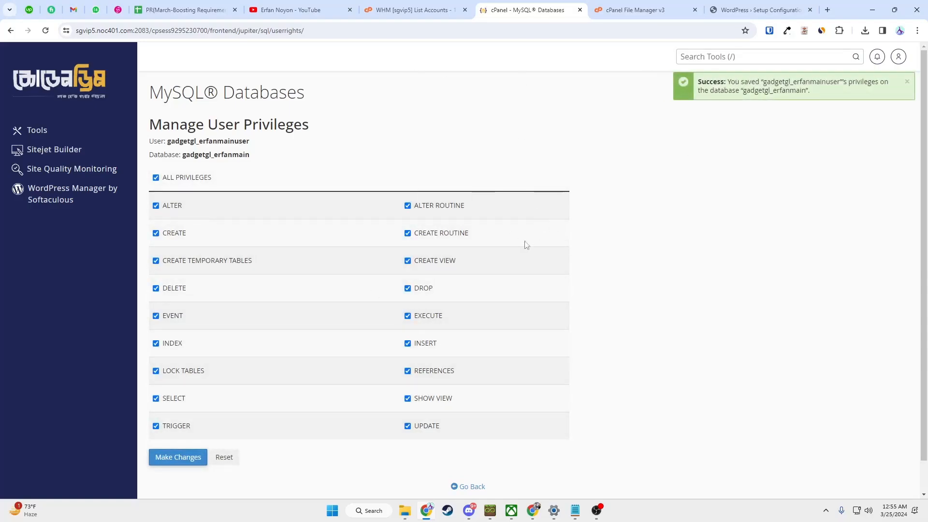
left_click(757, 10)
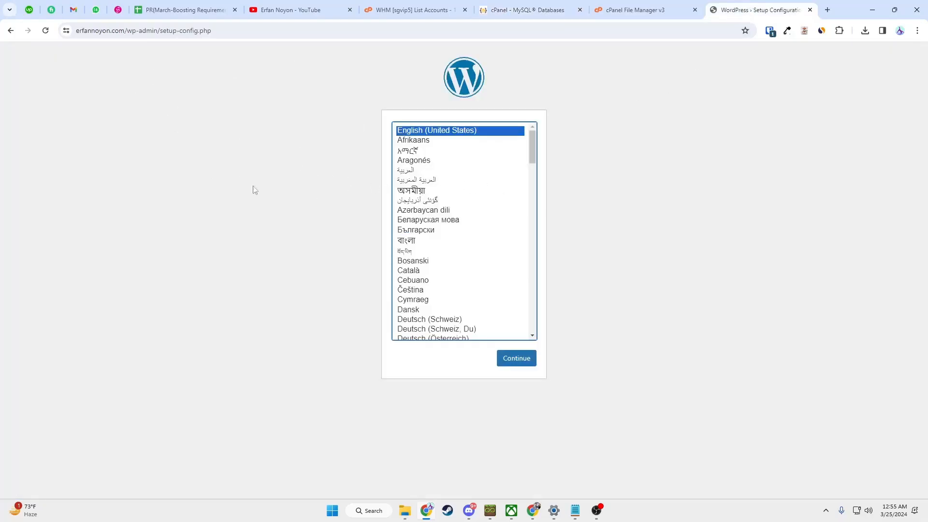
- Continue in English (United States) and paste the database name from the notes
left_click(525, 358)
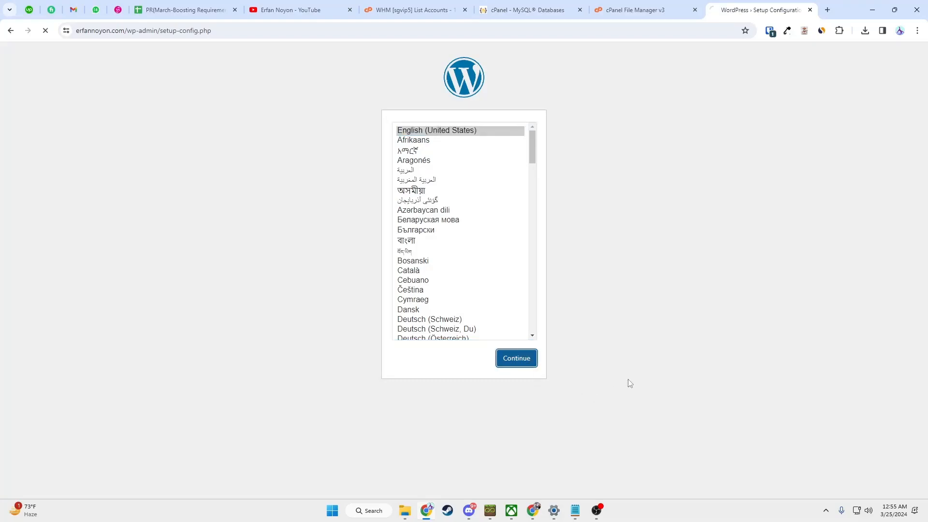
left_click(310, 296)
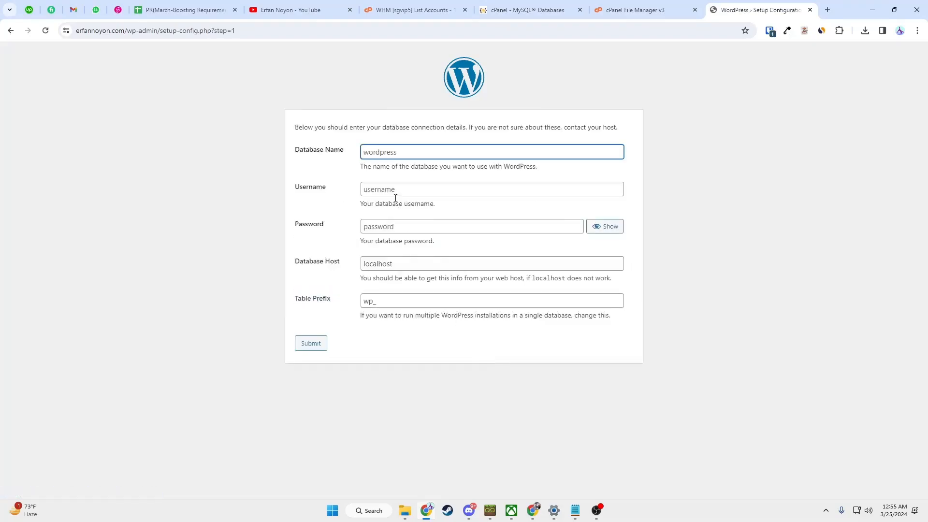
key("alt+Tab")
left_click_drag(286, 139, 224, 139)
left_click_drag(286, 139, 219, 139)
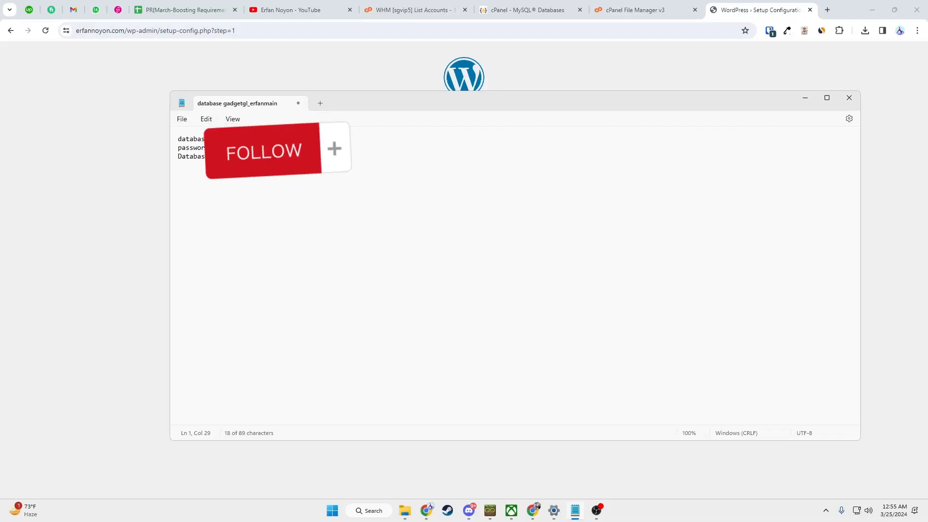
right_click(255, 141)
left_click(282, 190)
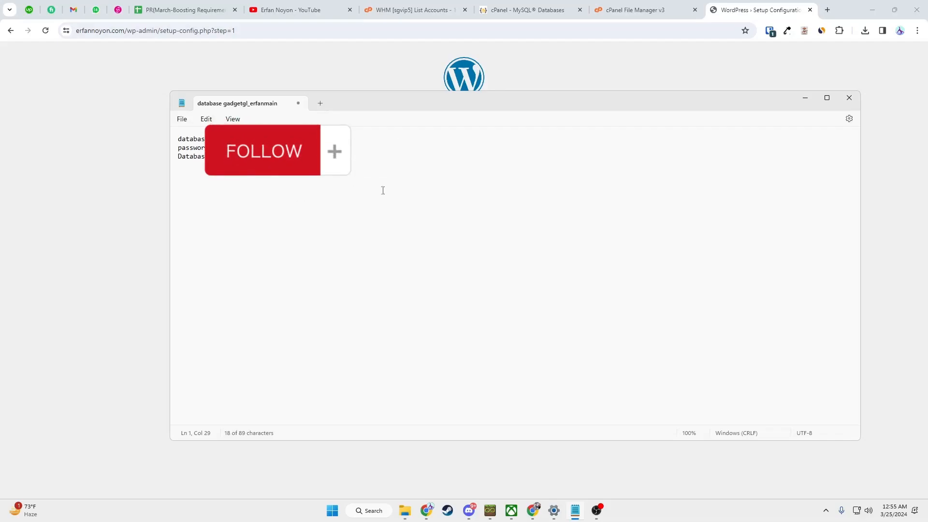
key("alt+Tab")
key("ctrl+v")
- Paste the database username from the notes into the Username field
left_click(406, 189)
key("alt+Tab")
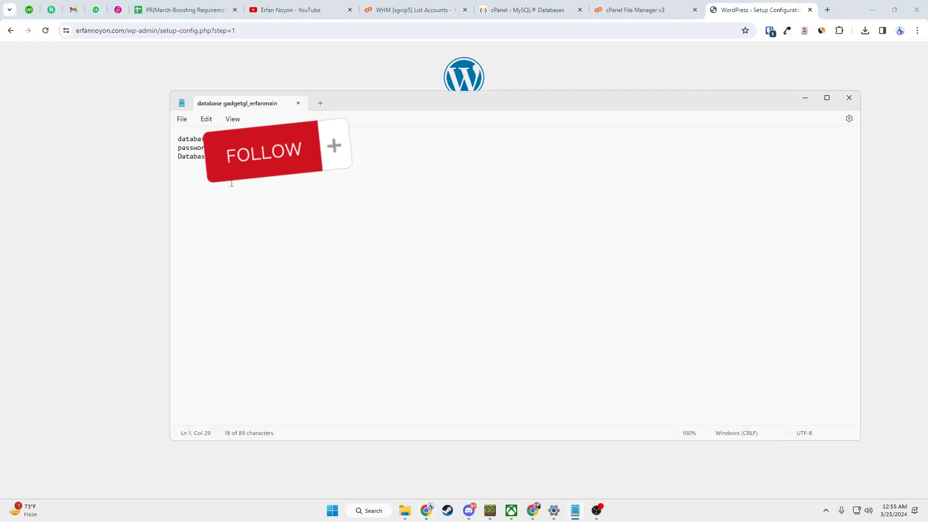
key("alt+Tab")
key("alt+Tab")
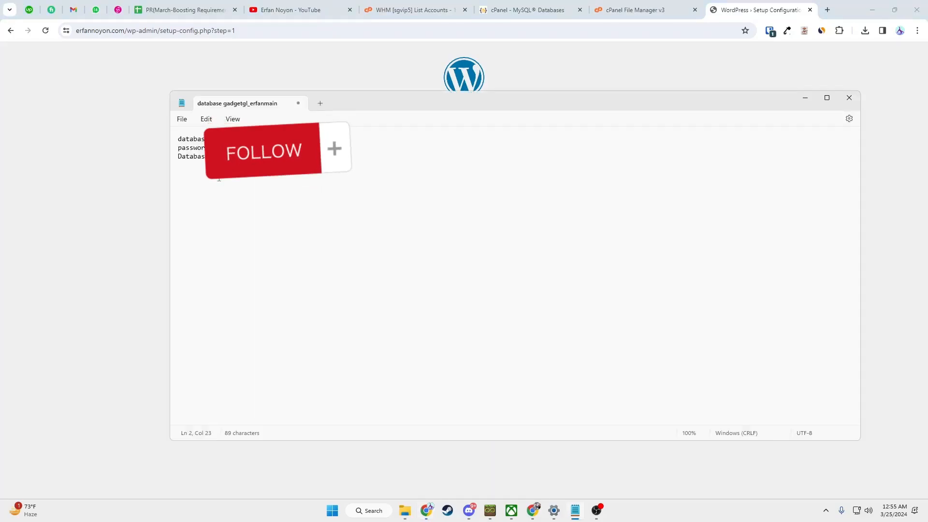
key("alt+Tab")
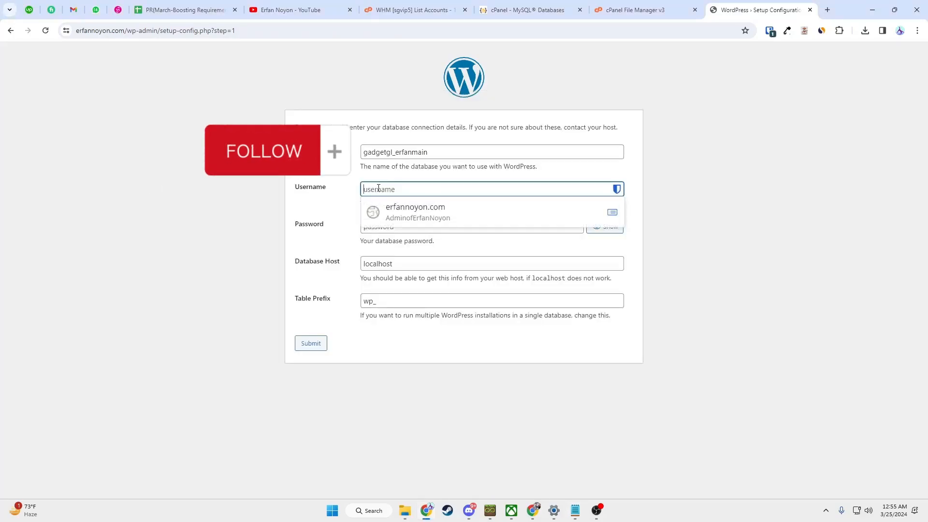
key("ctrl+v")
key("Tab")
- Paste the database password, check it, and submit the connection details
key("alt+Tab")
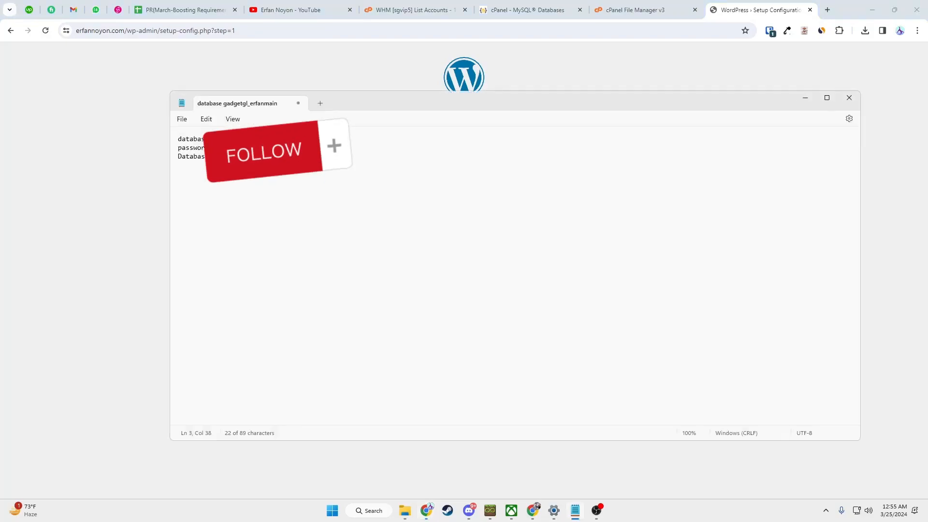
key("alt+Tab")
key("ctrl+v")
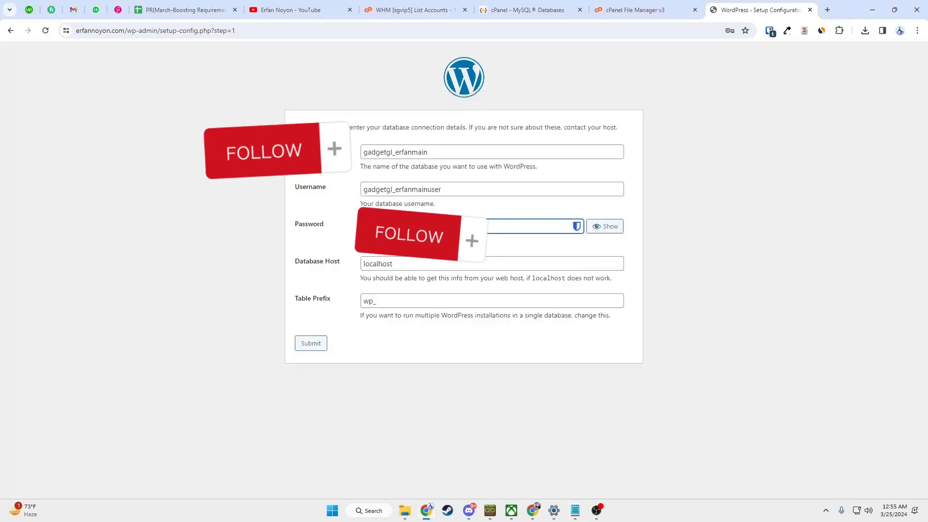
key("Tab")
key("space")
left_click(306, 226)
left_click(236, 251)
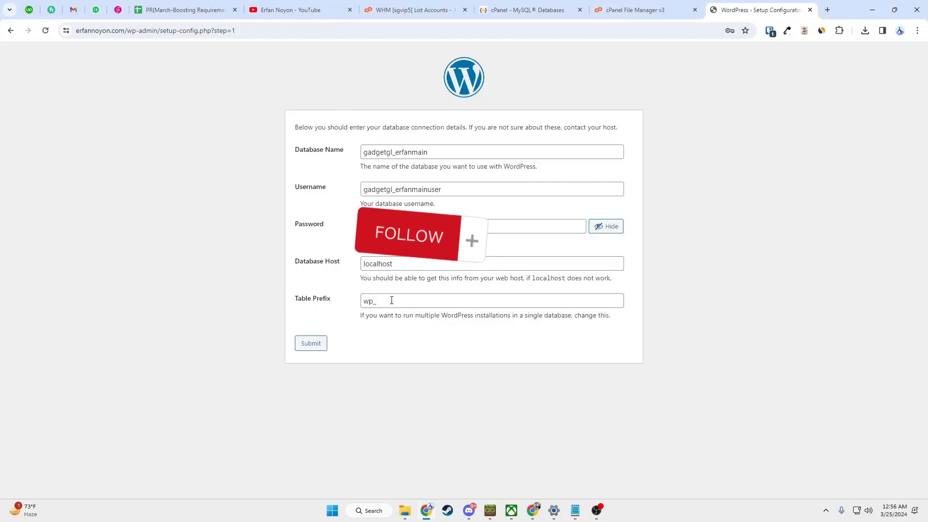
left_click(313, 345)
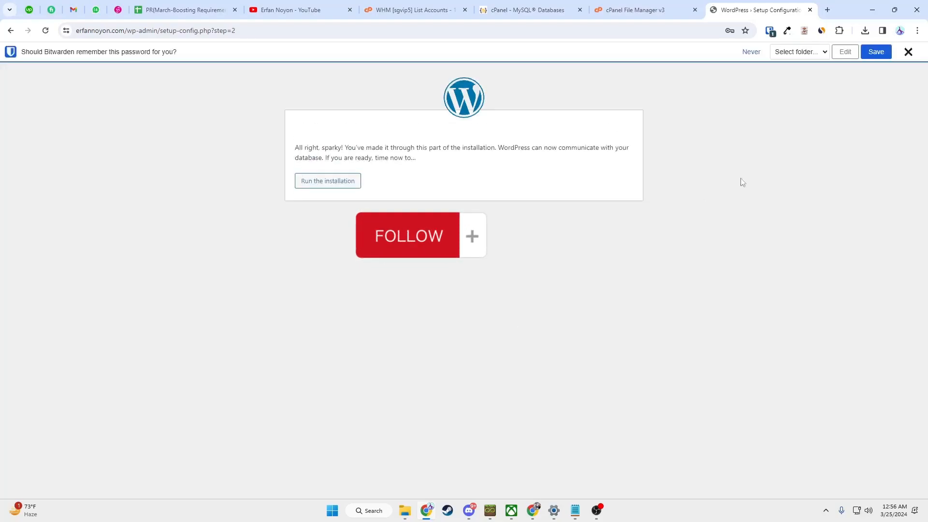
- Save the database password, run the installation, and enter the site title
left_click(876, 52)
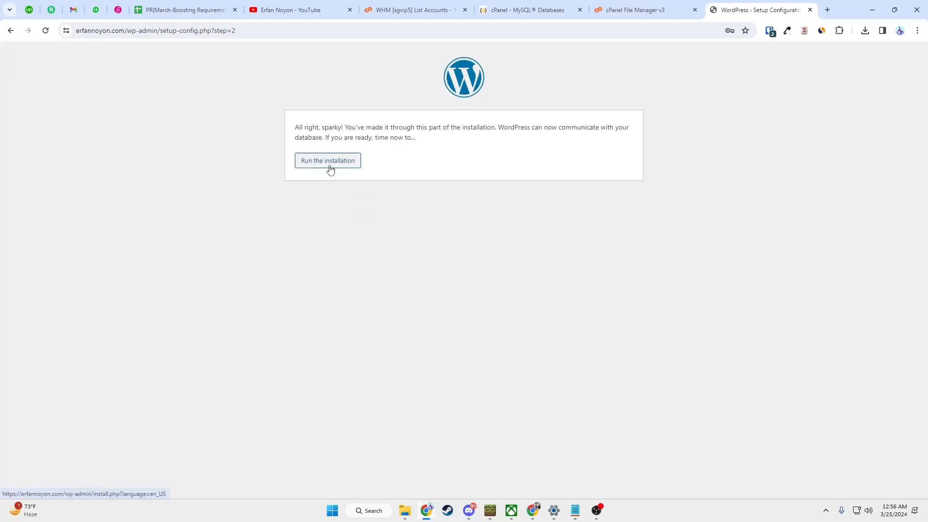
left_click(321, 162)
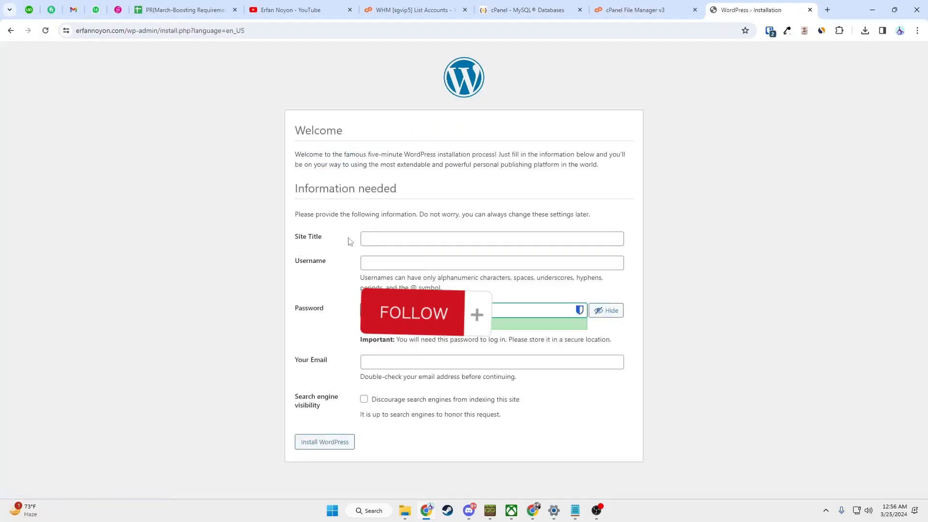
left_click_drag(292, 241, 379, 240)
left_click(377, 238)
type("Erfan NOyon")
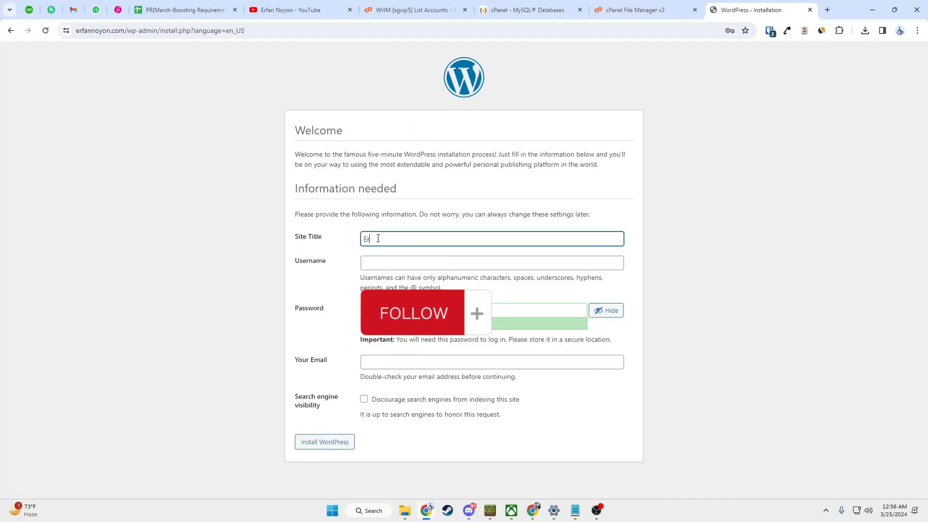
key("BackSpace")
key("BackSpace")
key("BackSpace")
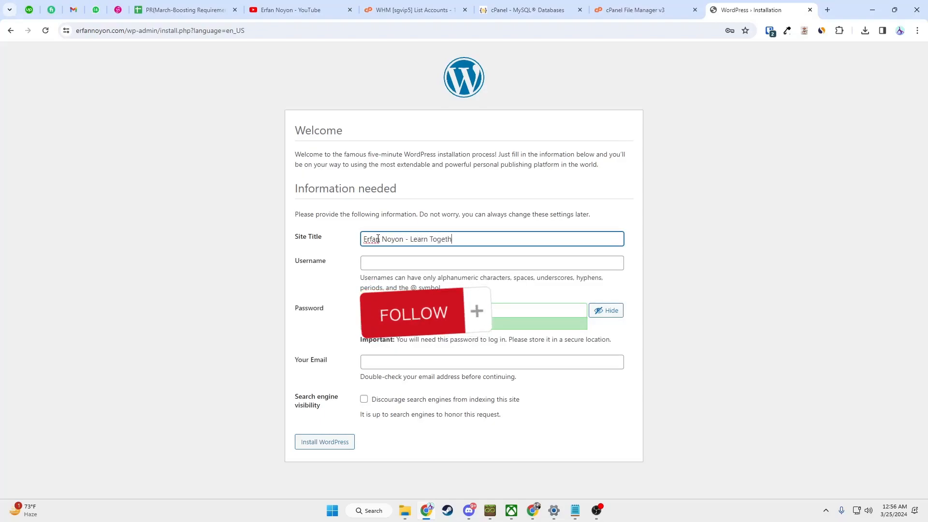
- Enter the admin username and confirm the admin password
key("Tab")
left_click(275, 265)
left_click(413, 260)
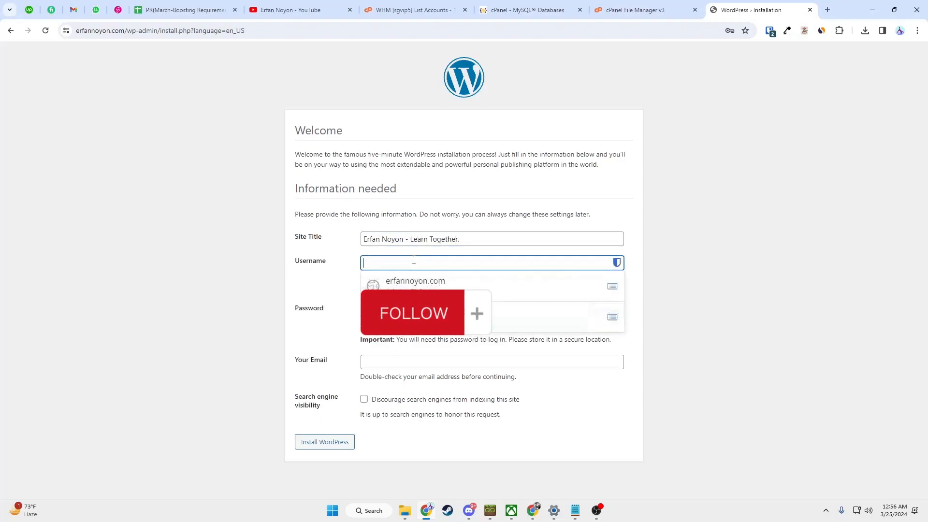
left_click(315, 320)
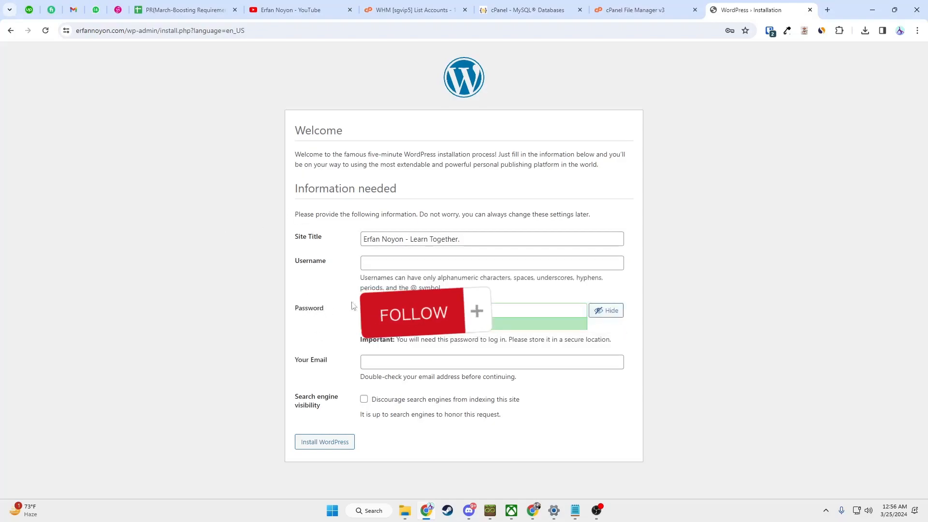
left_click(383, 266)
type("AdminErfanNoyon")
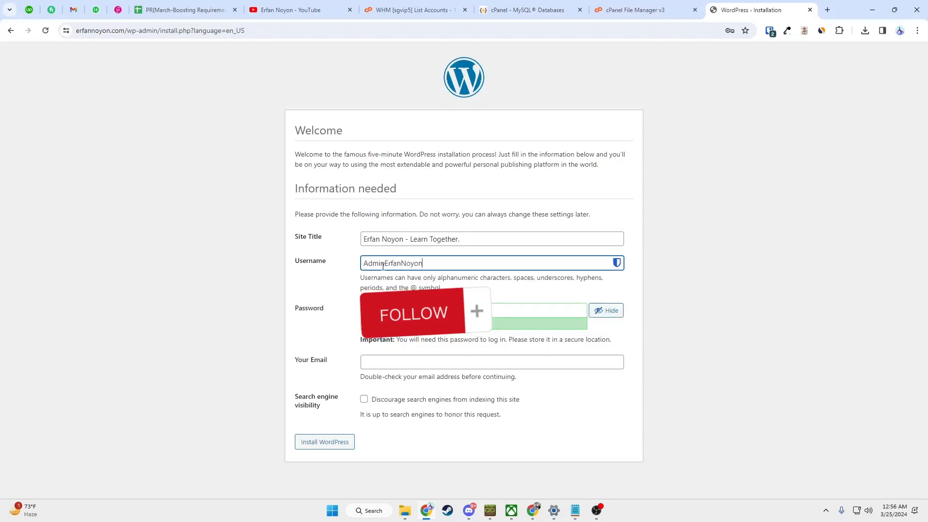
left_click(300, 278)
left_click_drag(308, 310, 377, 311)
left_click(396, 311)
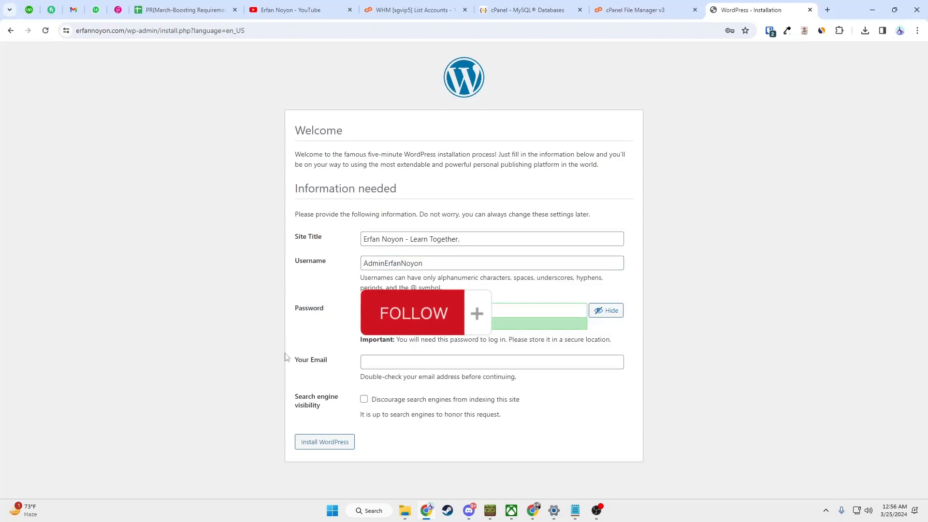
- Enter the admin's e-mail address and install WordPress
left_click(385, 362)
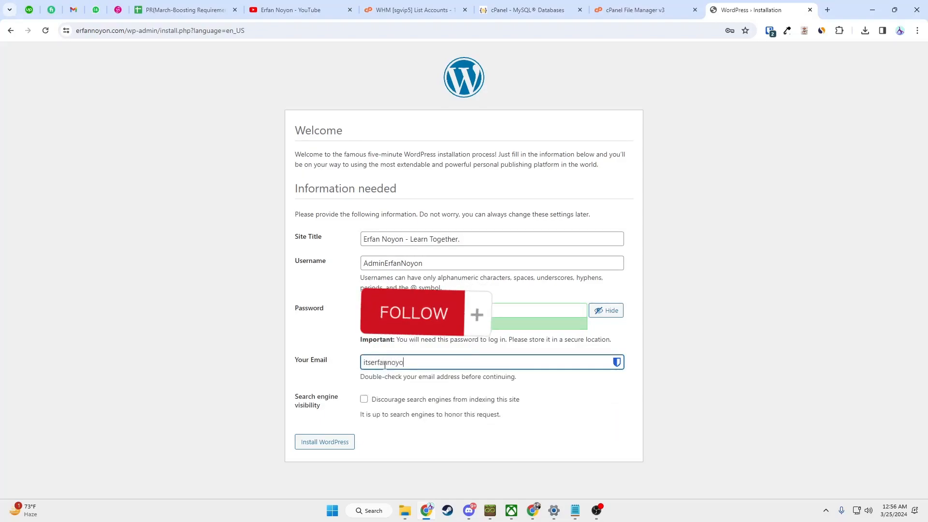
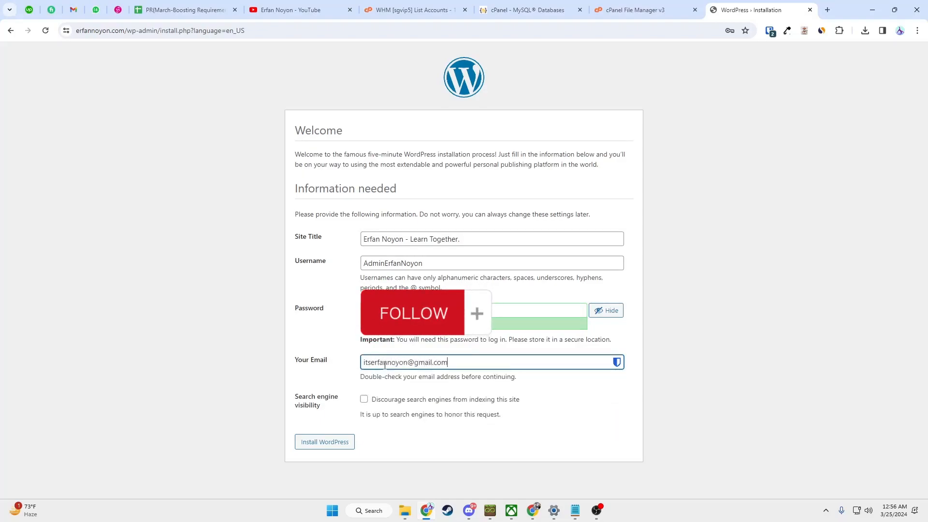
left_click(215, 372)
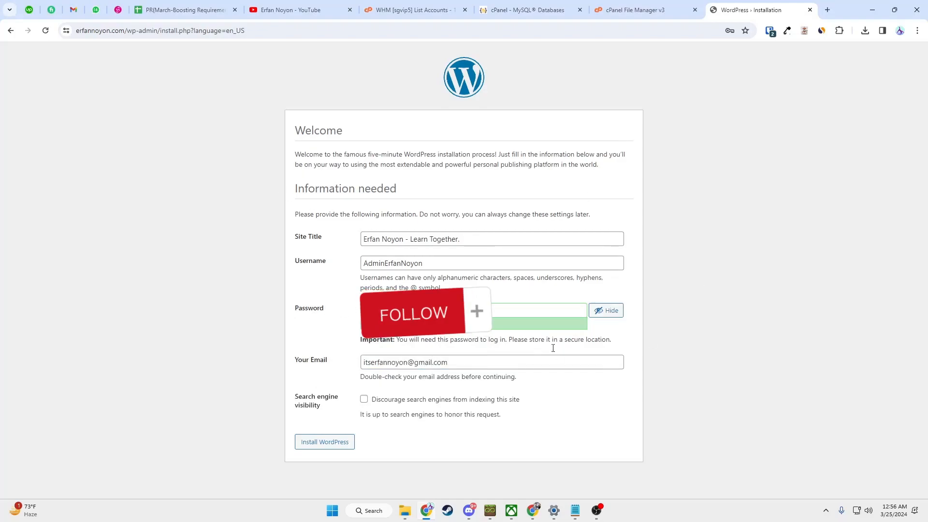
left_click(323, 442)
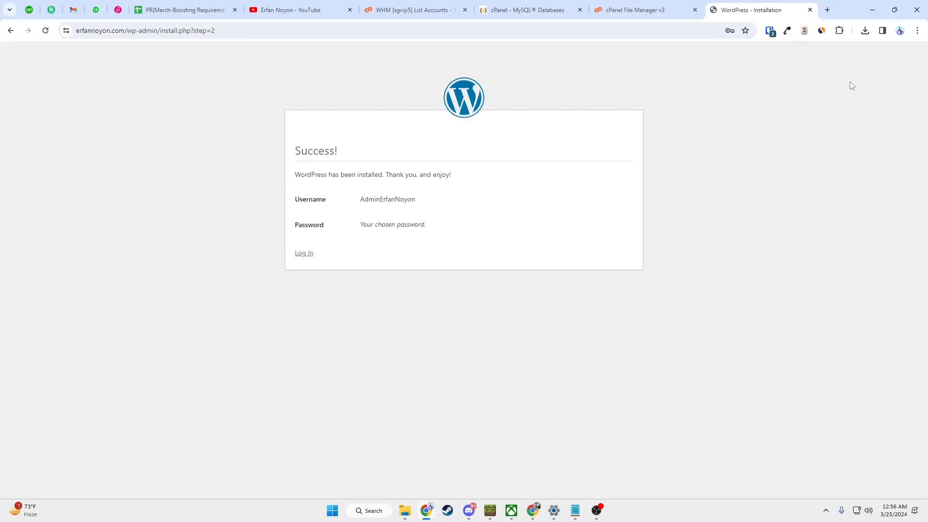
- Save the admin login, then sign in on the login page with Bitwarden-autofilled credentials
left_click(882, 52)
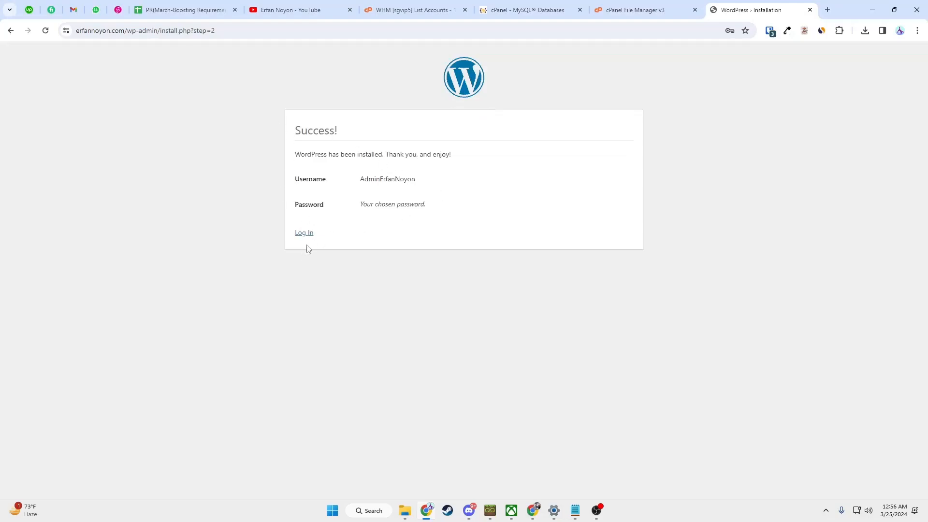
left_click(305, 233)
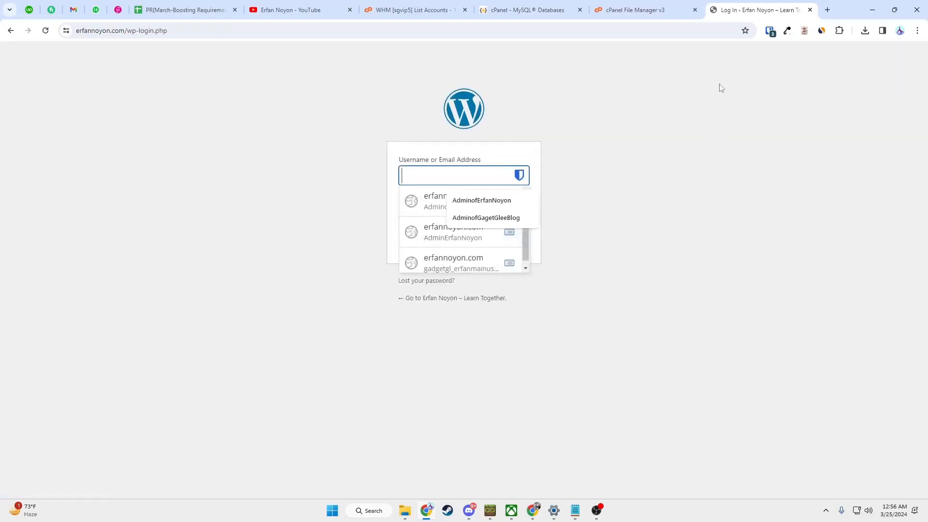
left_click(784, 31)
left_click(770, 30)
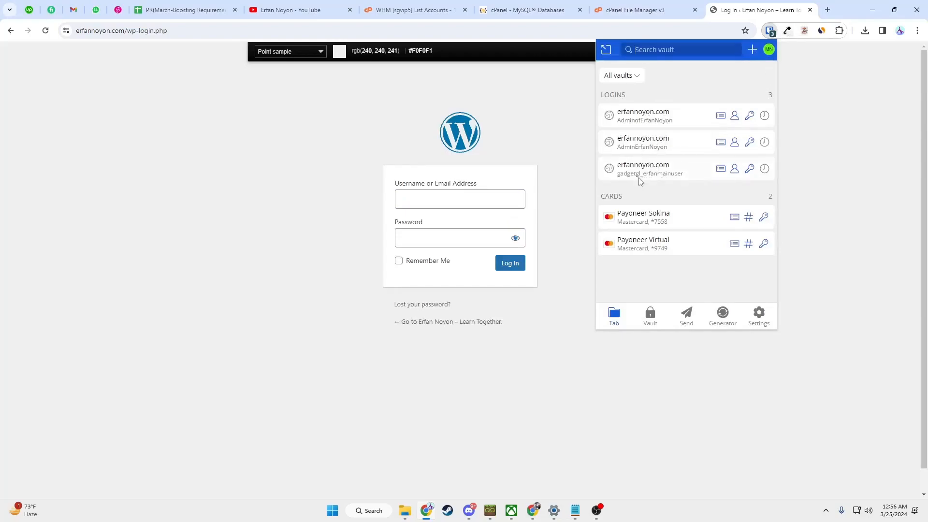
left_click(652, 154)
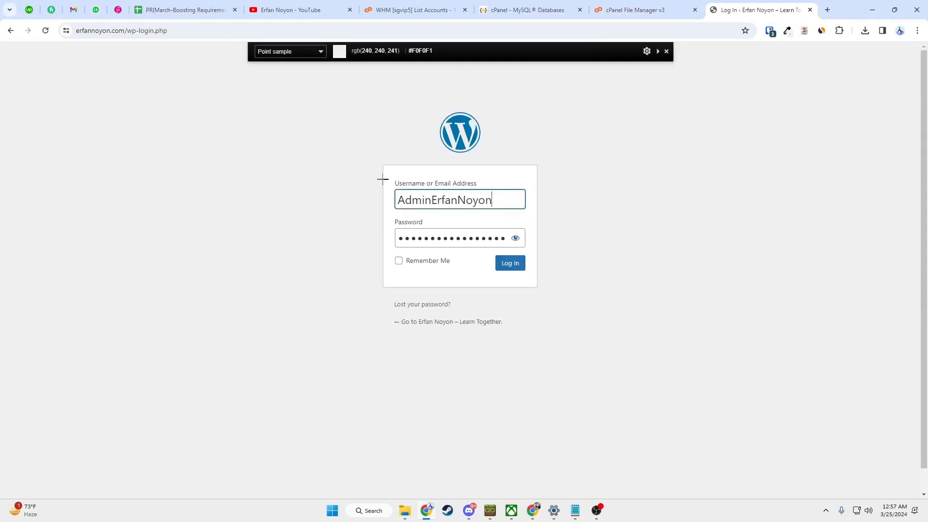
left_click(511, 266)
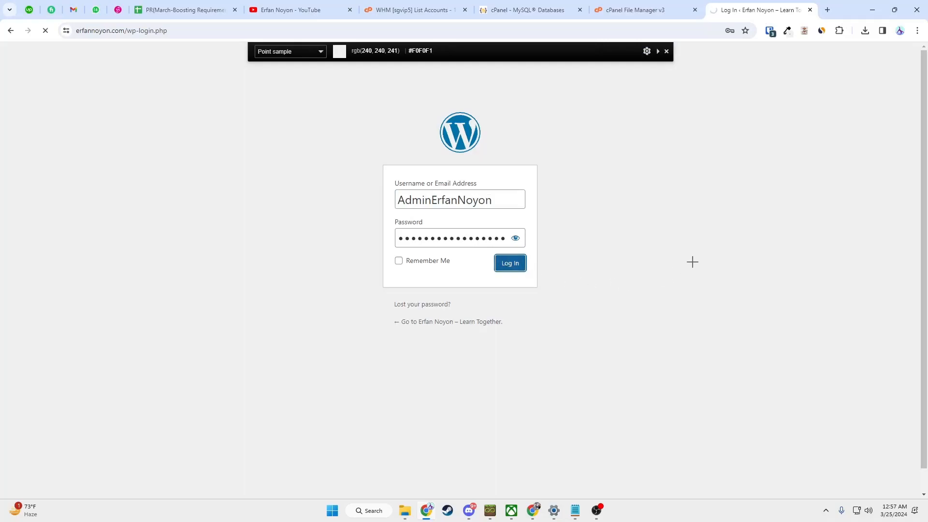